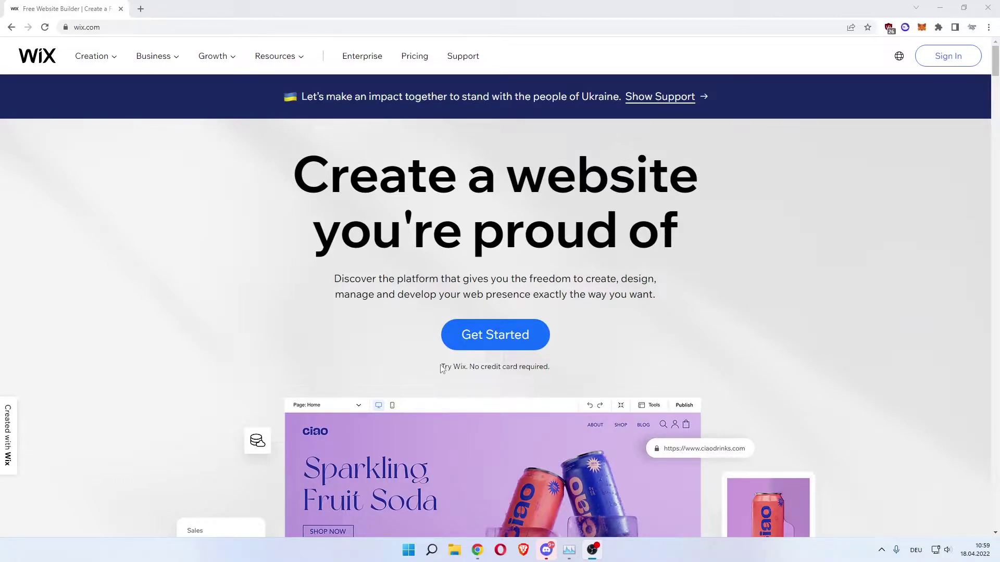
Highlight a line of Wix homepage text, then clear the stray selection
left_click_drag(440, 367, 541, 367)
left_click(319, 288)
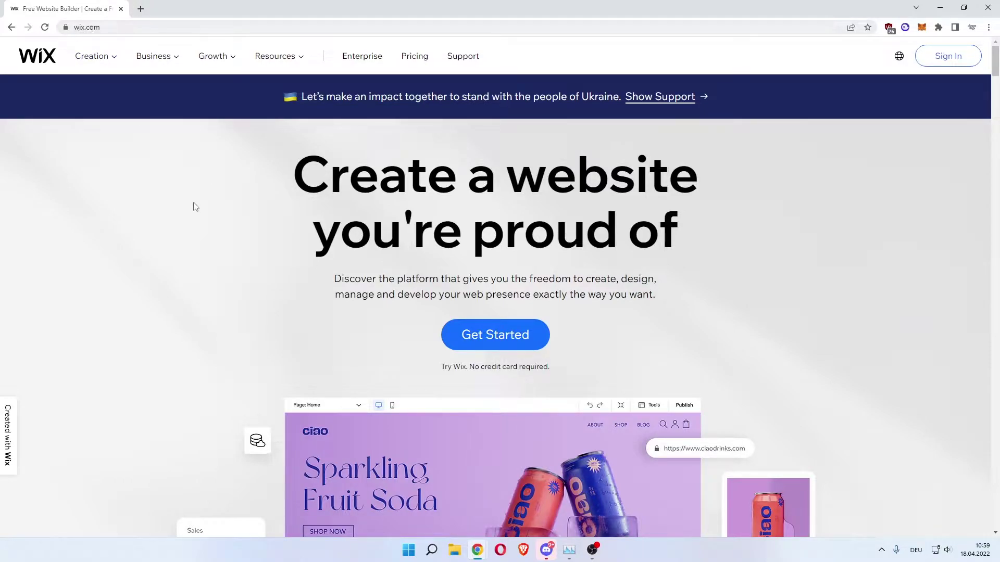
Start a new website and switch from the login form to Sign Up
left_click(499, 338)
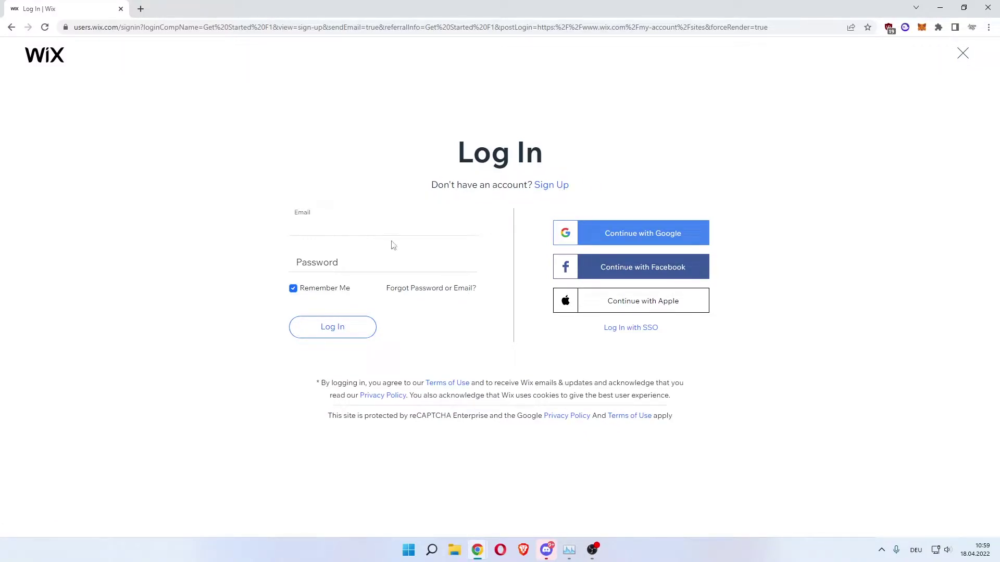
left_click(554, 192)
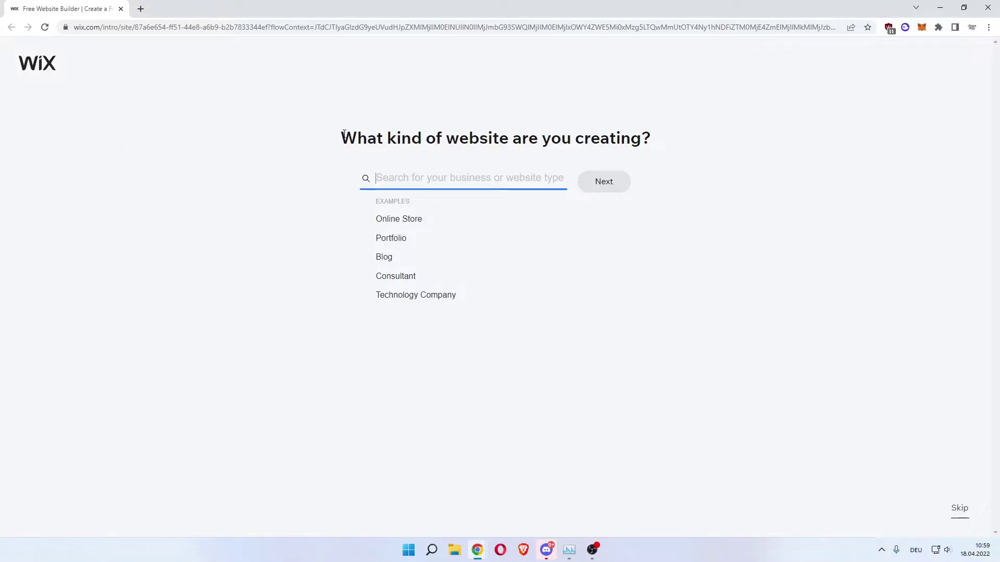
left_click_drag(344, 134, 651, 137)
left_click(610, 127)
double_click(392, 201)
left_click(371, 208)
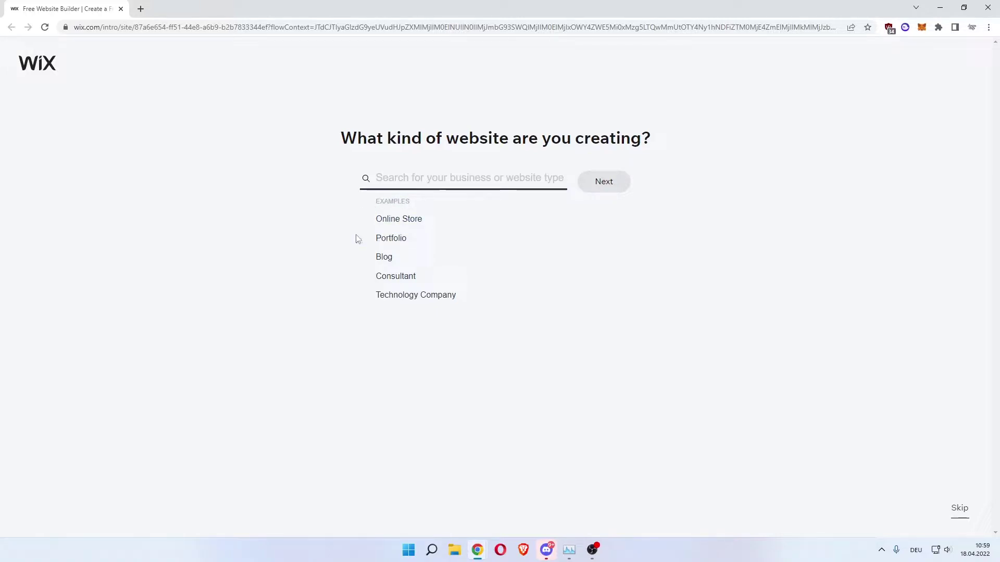
Search 'landing page', choose Landing Page as the site type, continue, and add Chat
left_click(402, 177)
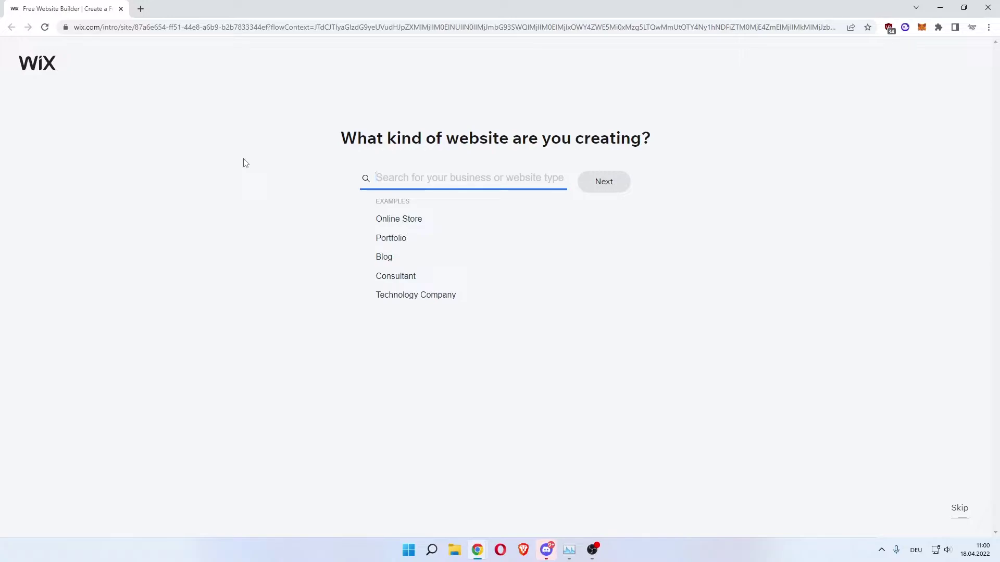
type("landing page")
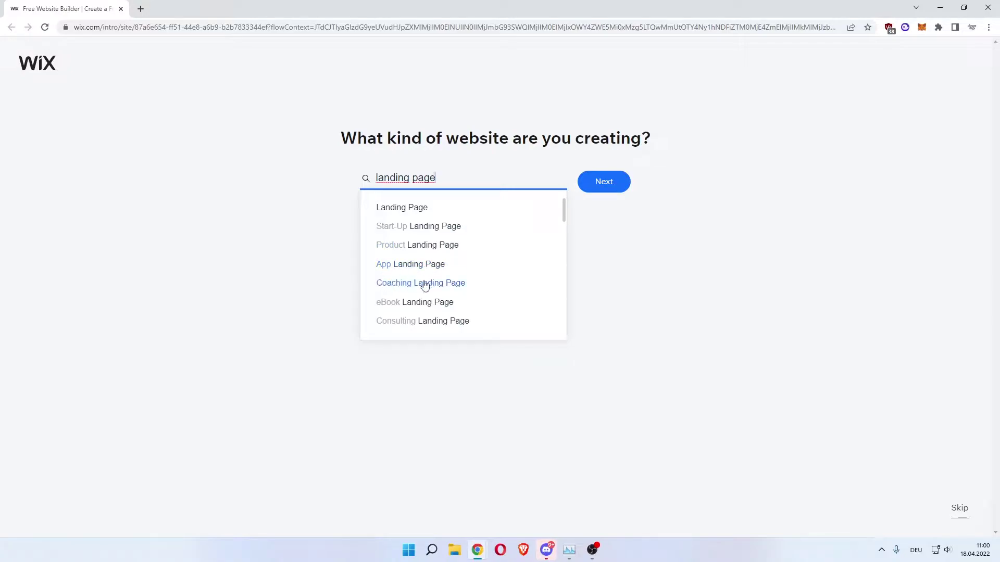
scroll(398, 326, "down", 2)
scroll(469, 285, "down", 2)
scroll(404, 268, "down", 1)
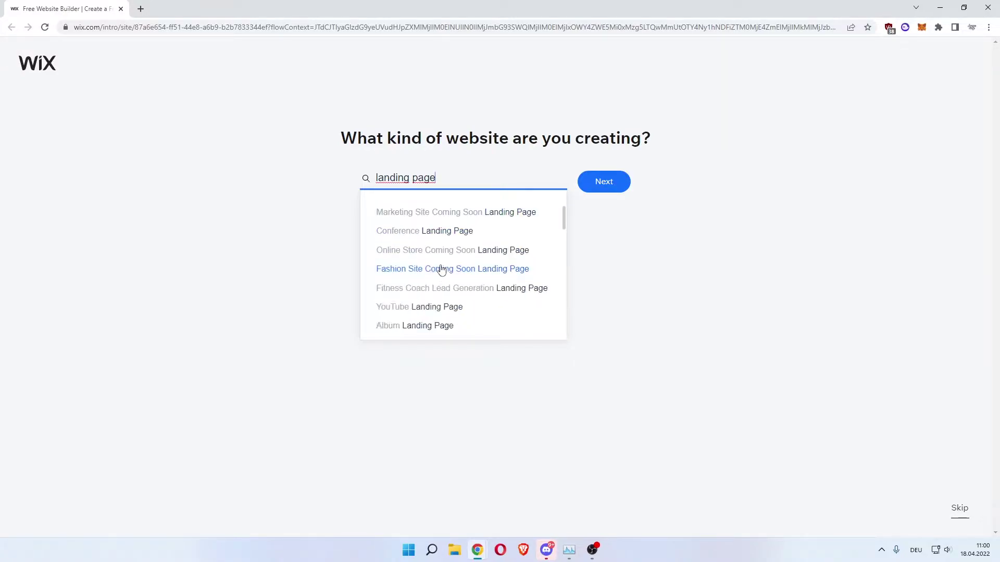
scroll(438, 276, "down", 1)
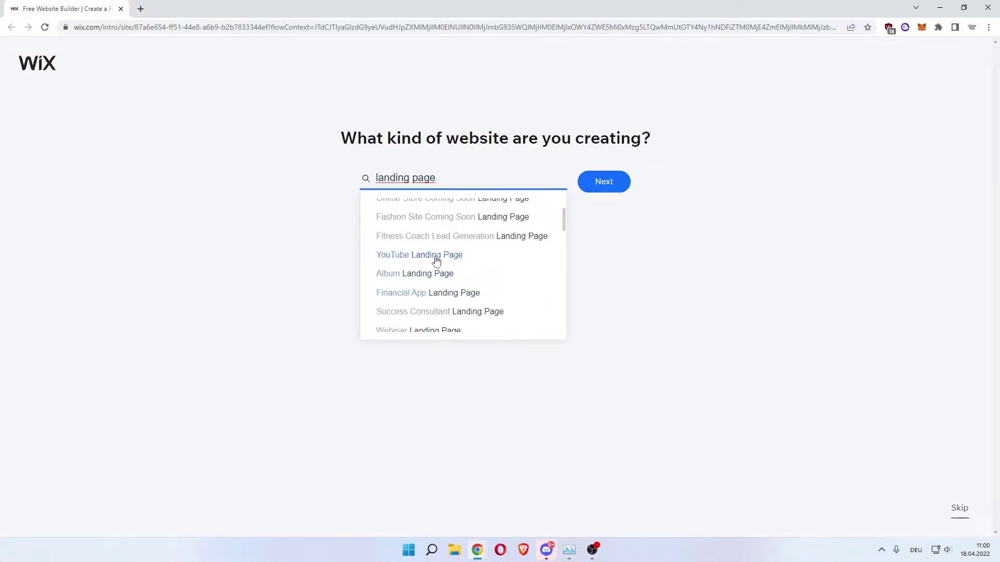
scroll(446, 286, "up", 4)
scroll(440, 250, "up", 1)
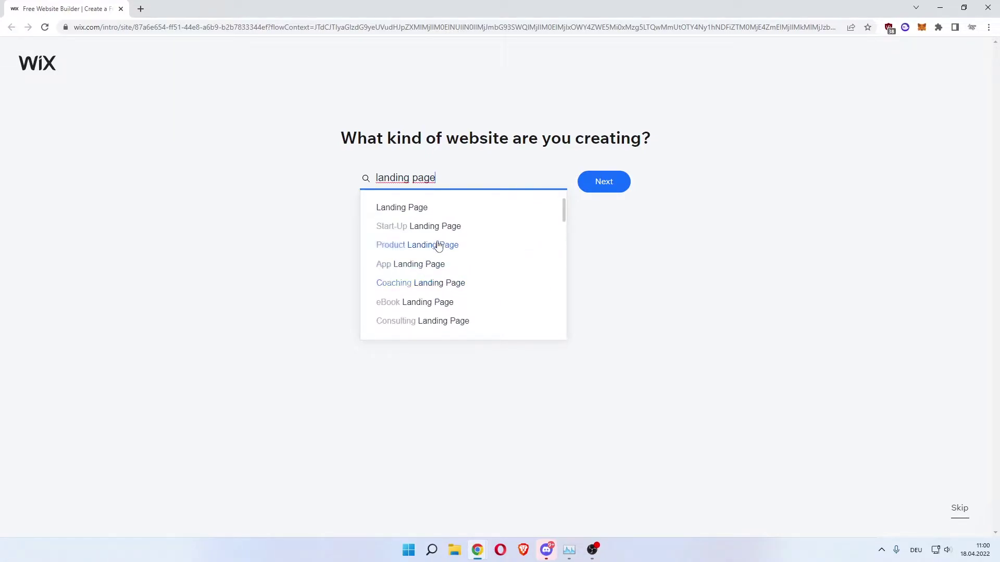
left_click(385, 213)
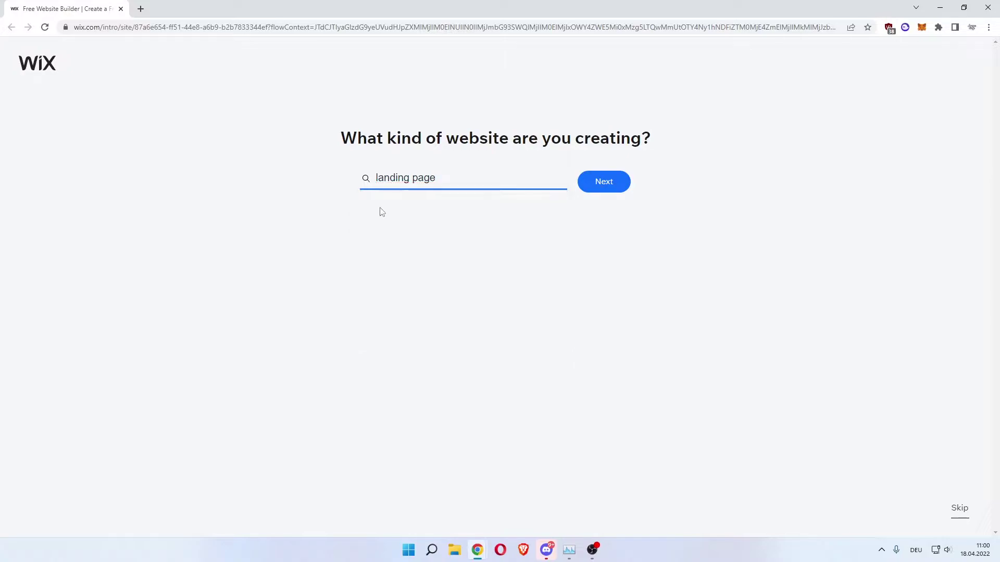
left_click(596, 192)
left_click(401, 227)
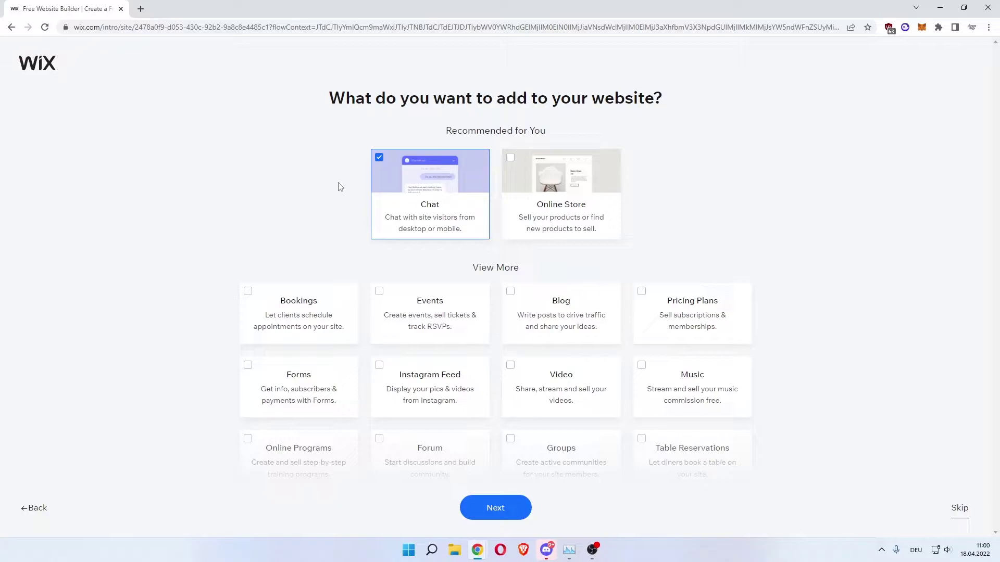
Answer that this is your first time building a website
scroll(210, 171, "down", 2)
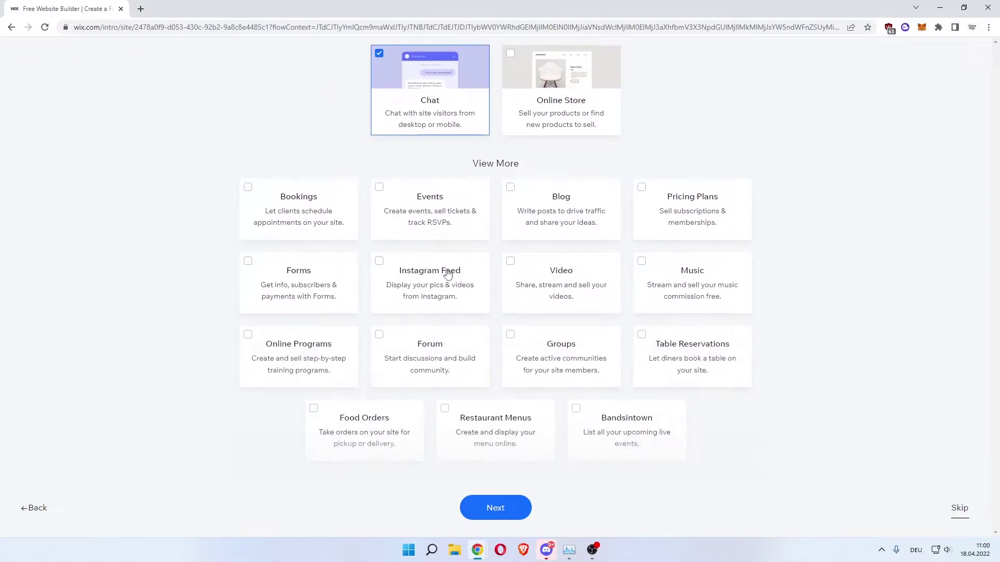
scroll(187, 223, "up", 1)
scroll(230, 190, "up", 1)
scroll(185, 196, "down", 2)
scroll(159, 195, "up", 2)
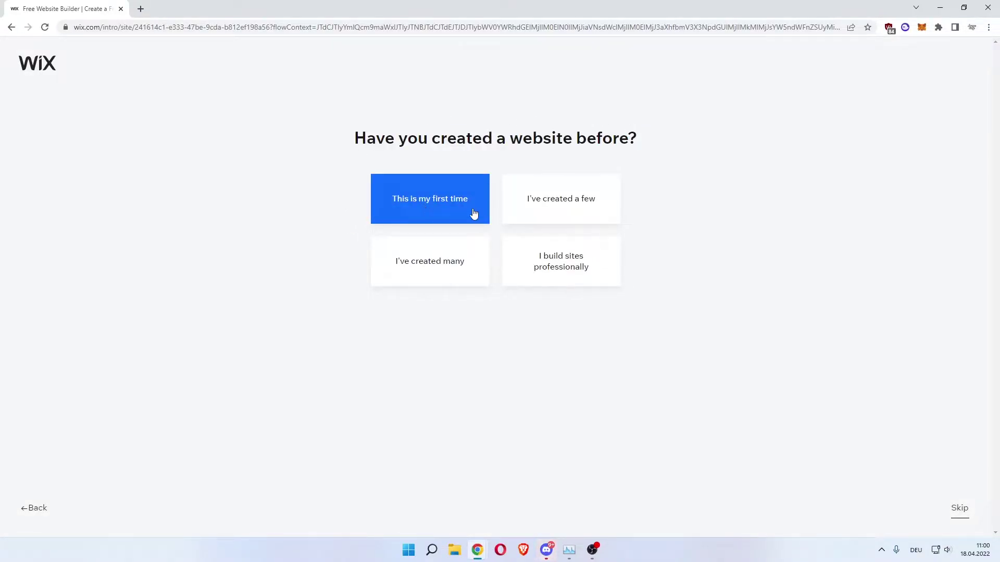
left_click(442, 189)
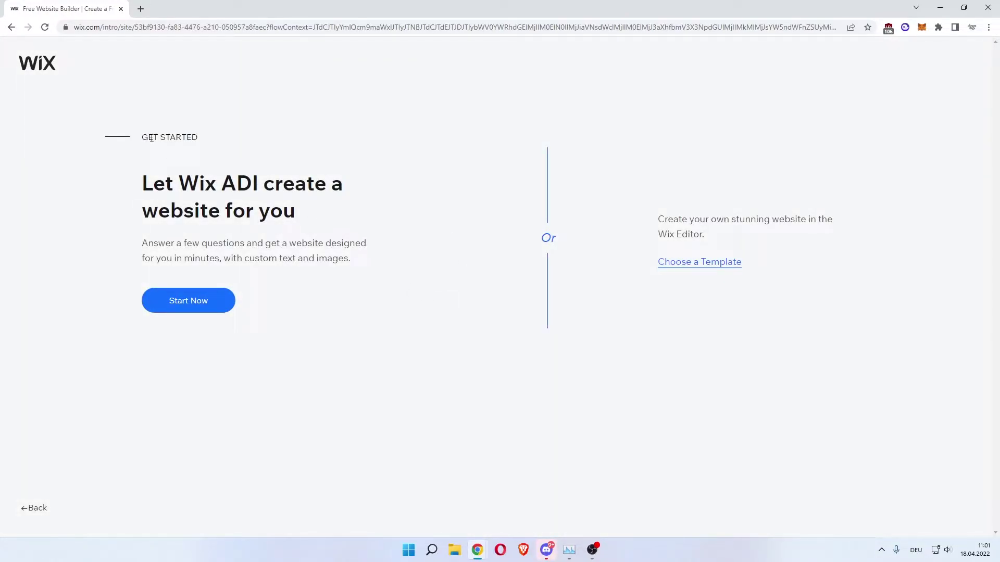
Read through the setup page text, highlighting and clearing lines along the way
left_click_drag(144, 135, 202, 139)
left_click(208, 144)
left_click_drag(141, 185, 293, 186)
left_click(364, 188)
left_click_drag(208, 211, 283, 211)
left_click_drag(159, 243, 353, 241)
left_click(275, 245)
left_click(352, 241)
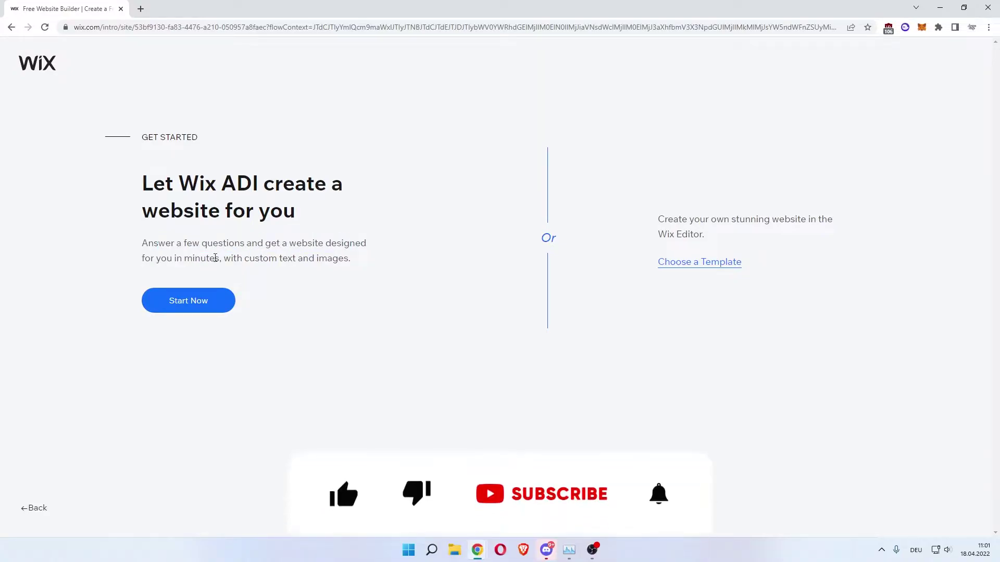
mouse_move(233, 259)
left_mouse_down()
mouse_move(346, 259)
mouse_move(141, 243)
left_mouse_up()
left_click(350, 258)
left_click(140, 184)
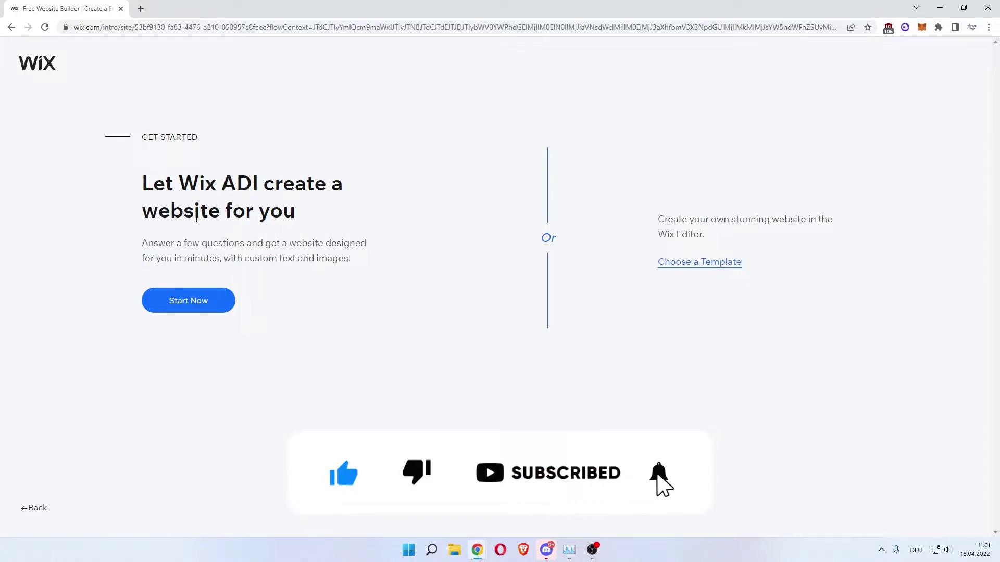
Choose a template instead of Wix's automatic design option
left_click_drag(665, 219, 842, 219)
left_click_drag(705, 234, 687, 234)
left_click(669, 236)
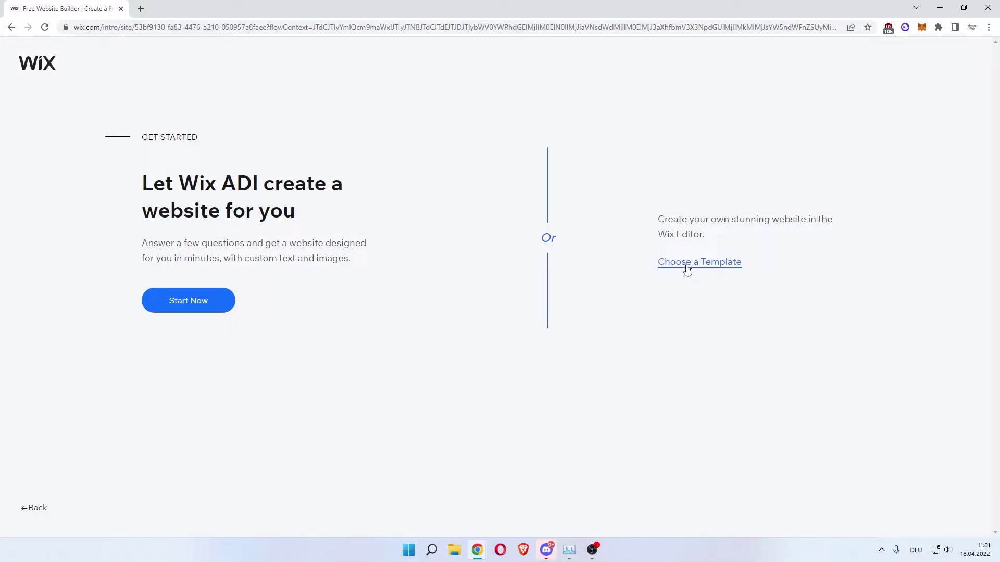
left_click(685, 269)
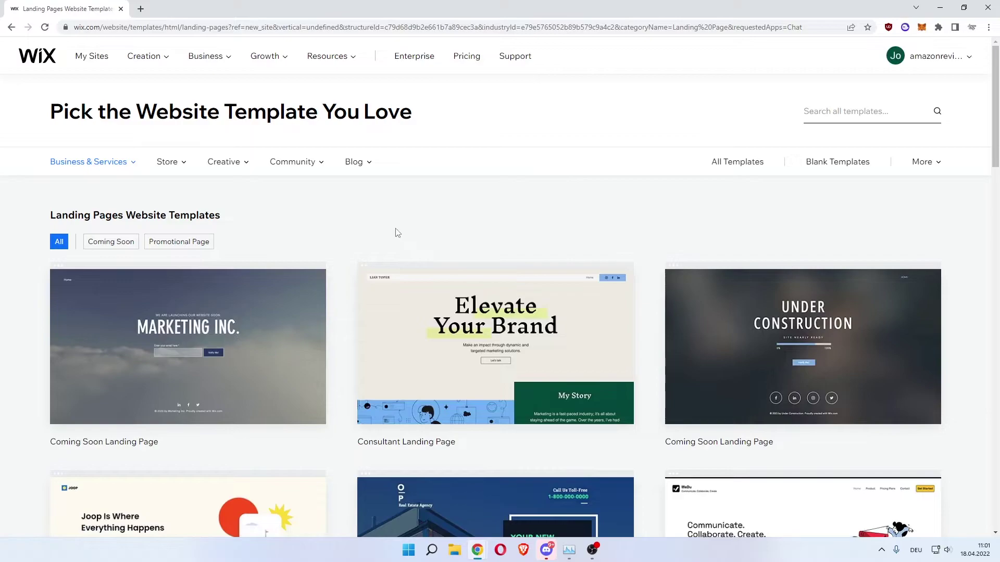
Filter the landing-page templates to Promotional Page
left_click_drag(84, 215, 222, 224)
left_click(222, 223)
scroll(24, 195, "down", 1)
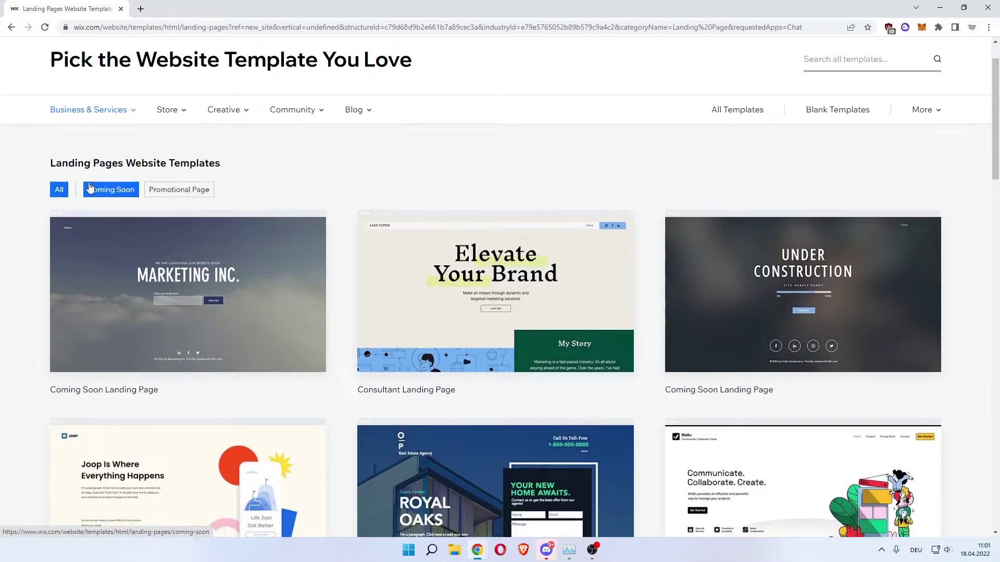
scroll(27, 173, "down", 1)
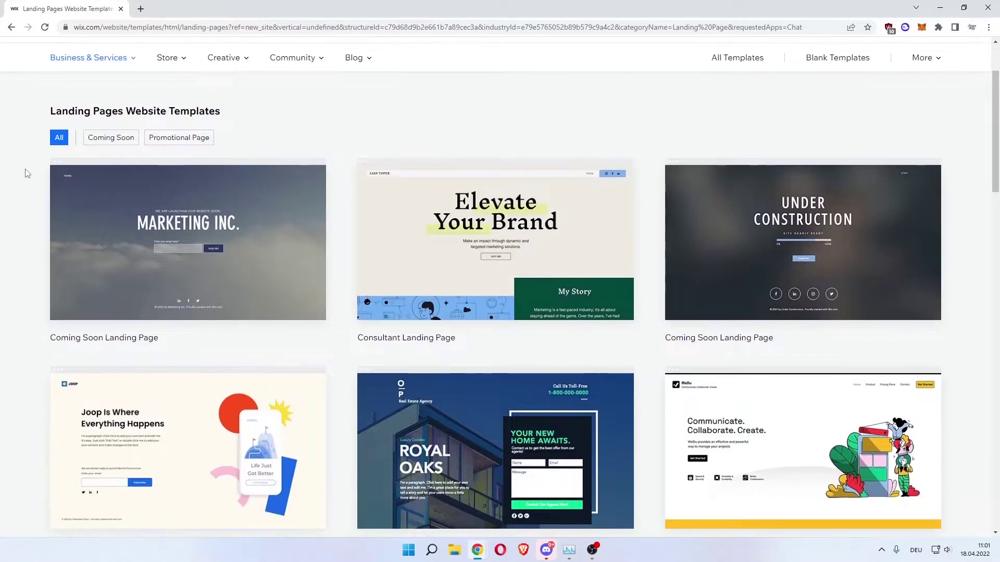
scroll(26, 173, "up", 1)
left_click(179, 190)
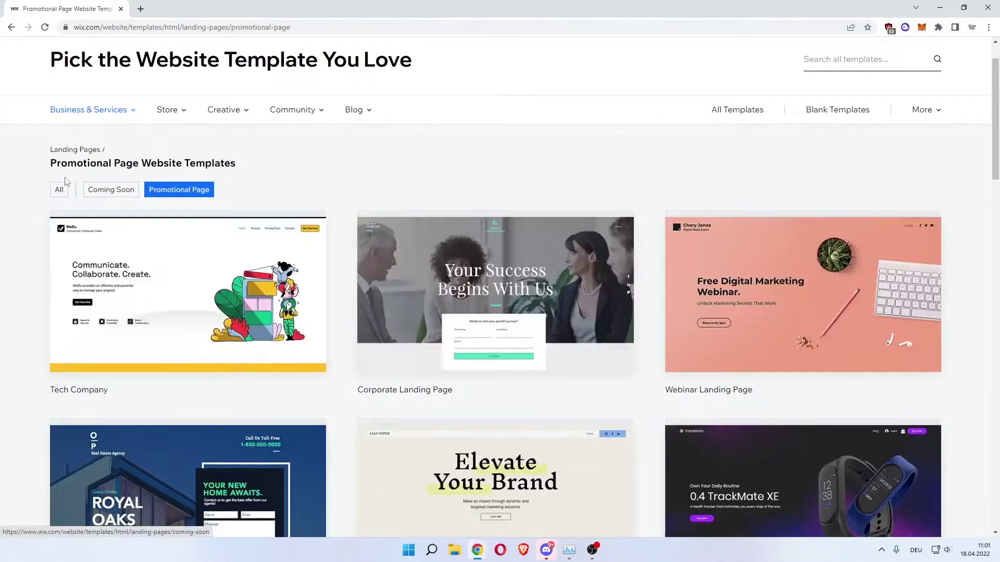
Browse the Promotional Page templates, highlighting template names along the way
scroll(23, 165, "down", 1)
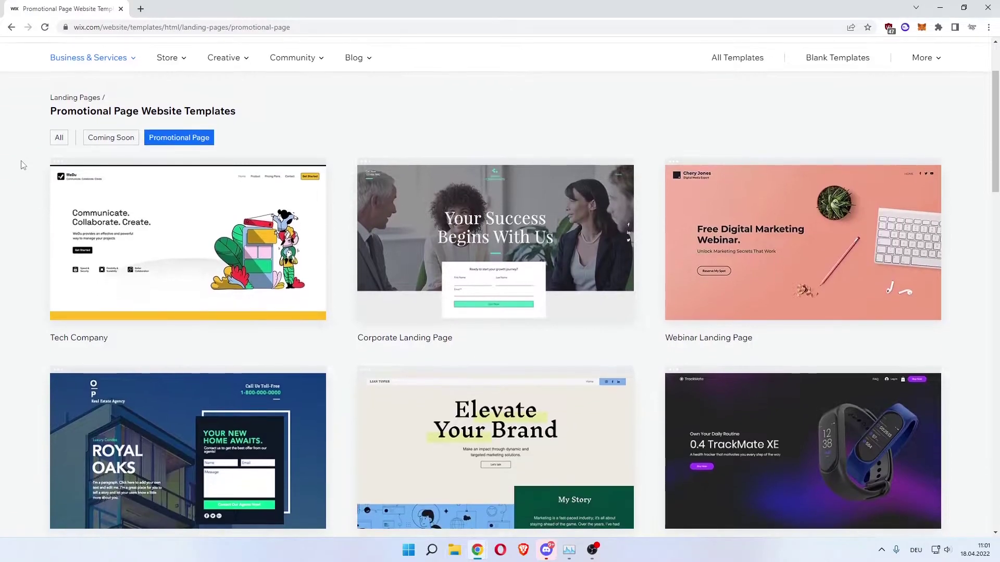
scroll(23, 165, "down", 1)
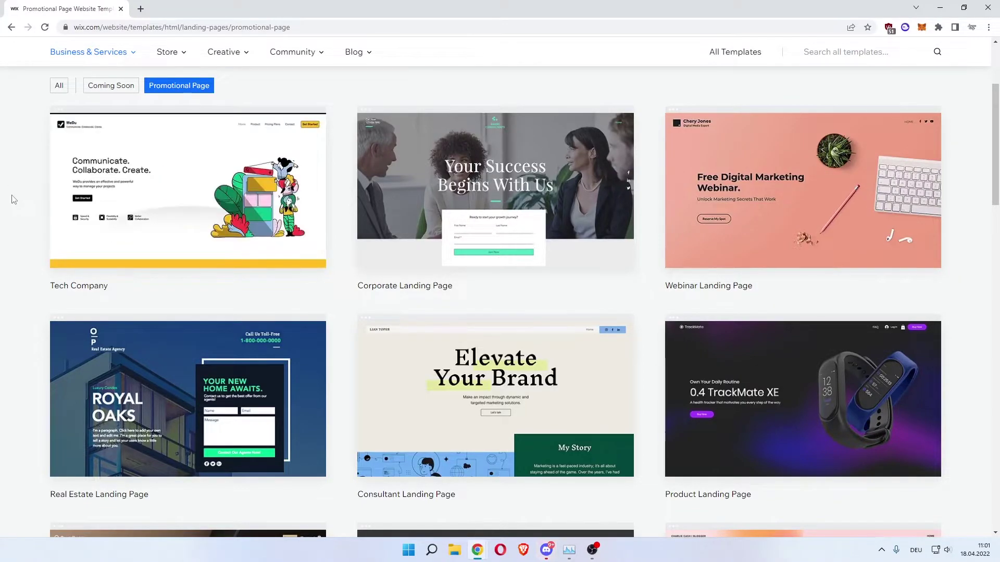
left_click_drag(371, 285, 423, 285)
left_click(458, 297)
mouse_move(682, 285)
left_mouse_down()
mouse_move(753, 288)
mouse_move(681, 287)
left_mouse_up()
left_click(735, 288)
left_click(669, 288)
left_click(681, 290)
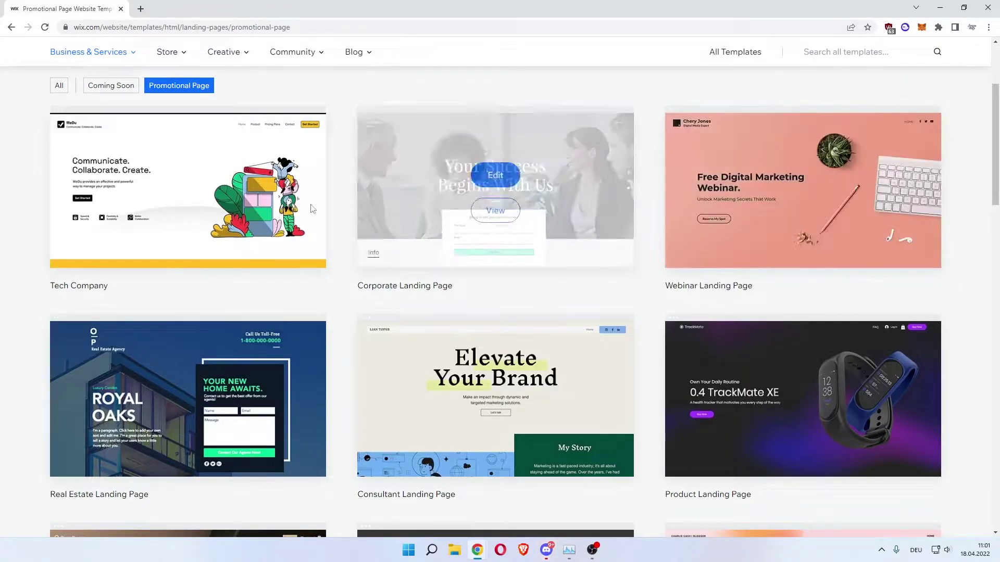
Scroll through the remaining promotional templates and back up
scroll(663, 356, "down", 2)
left_click_drag(669, 392, 739, 392)
left_click(738, 391)
mouse_move(495, 399)
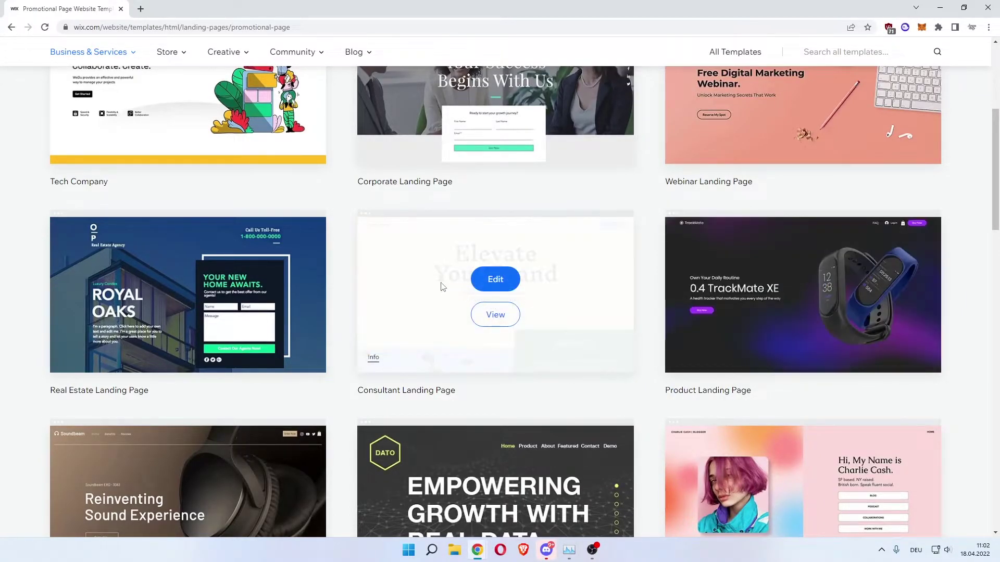
scroll(5, 246, "down", 4)
scroll(5, 245, "down", 2)
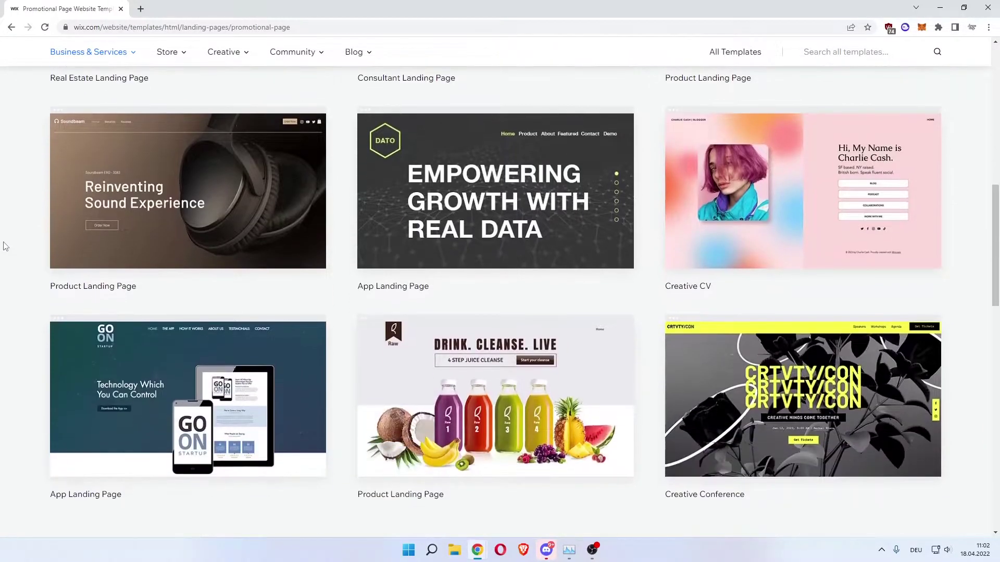
scroll(5, 246, "down", 4)
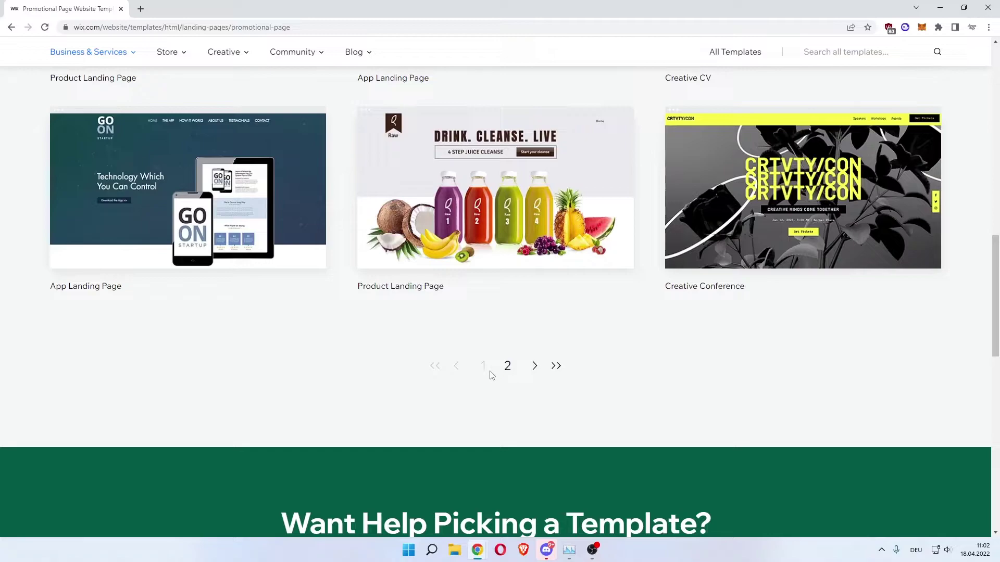
scroll(769, 396, "up", 9)
scroll(769, 395, "up", 5)
mouse_move(801, 239)
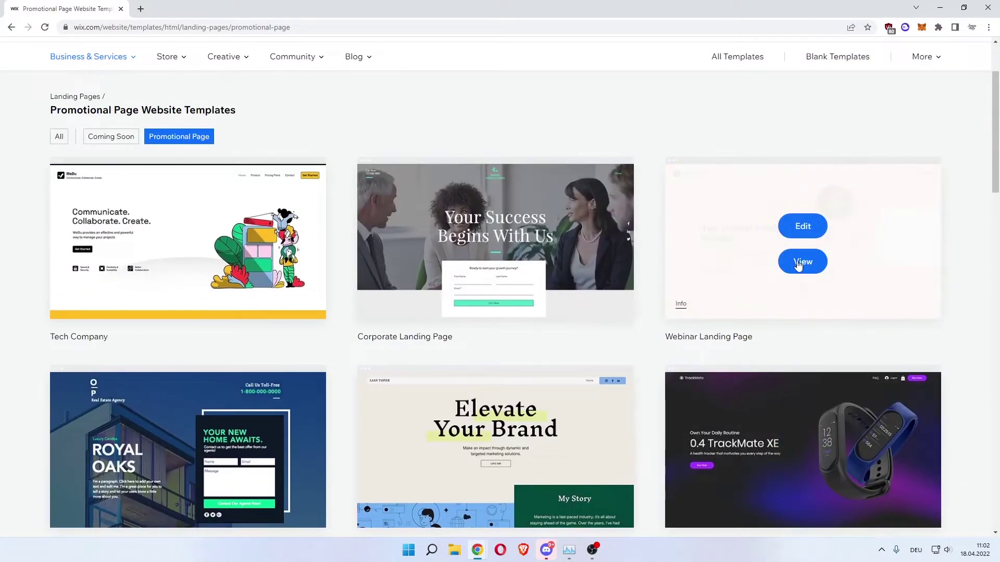
Preview the Webinar Landing Page template and highlight its headline and subtitle
left_click(802, 261)
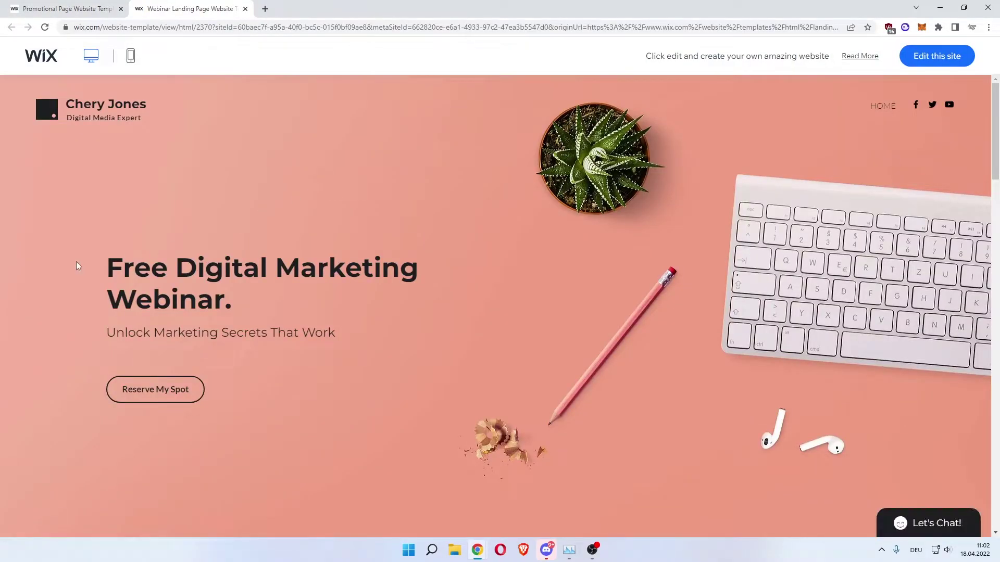
left_click_drag(76, 265, 418, 268)
left_click(252, 288)
left_click_drag(123, 334, 331, 339)
left_click(331, 339)
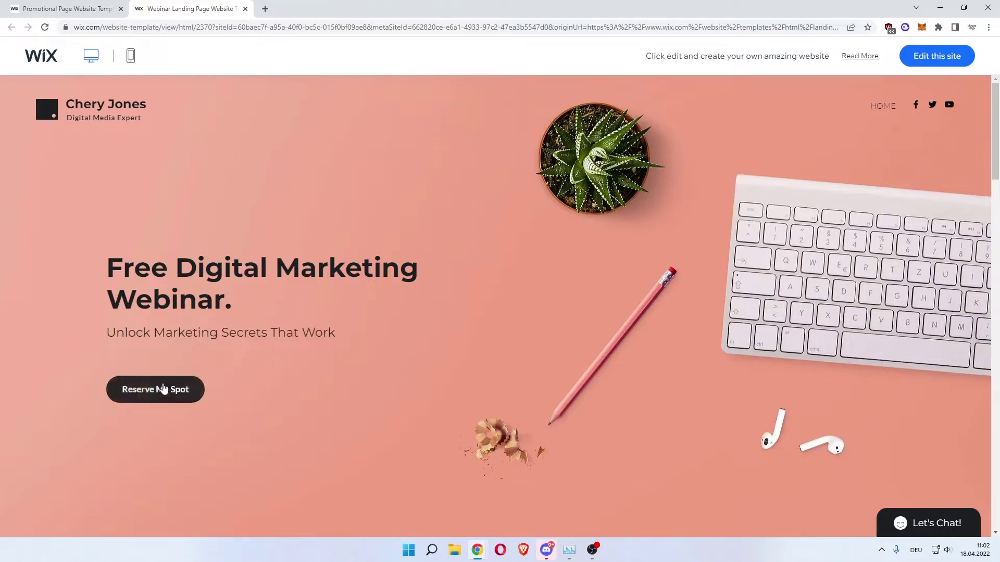
Test where Reserve My Spot leads, then close the external links help tab
scroll(291, 339, "down", 1)
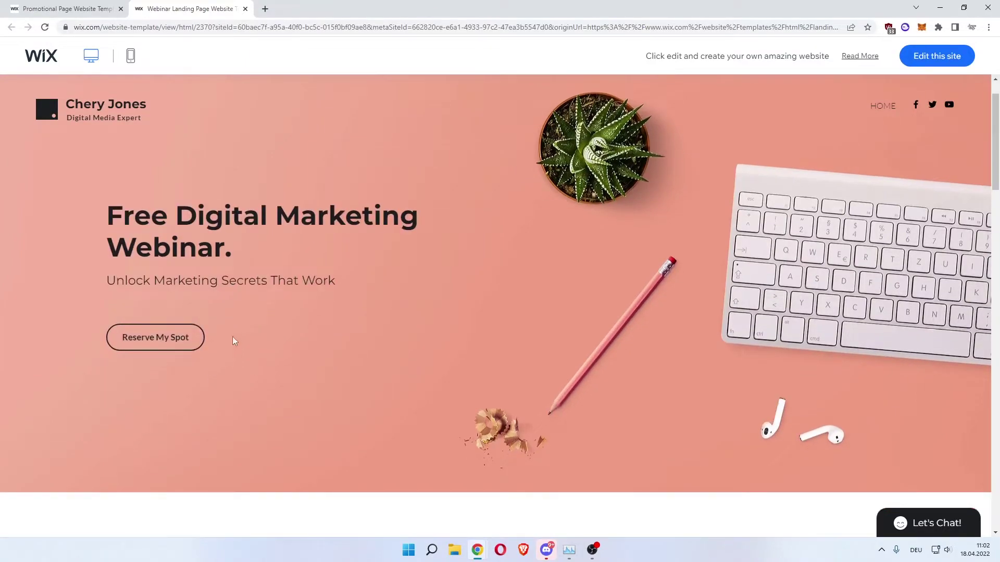
left_click(157, 339)
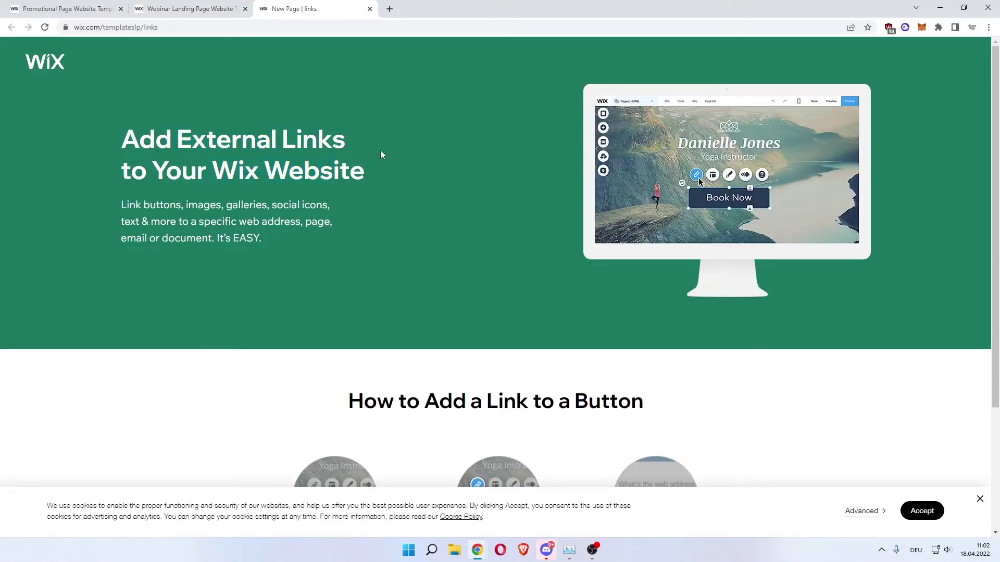
scroll(361, 217, "down", 1)
scroll(307, 163, "up", 1)
left_click(182, 5)
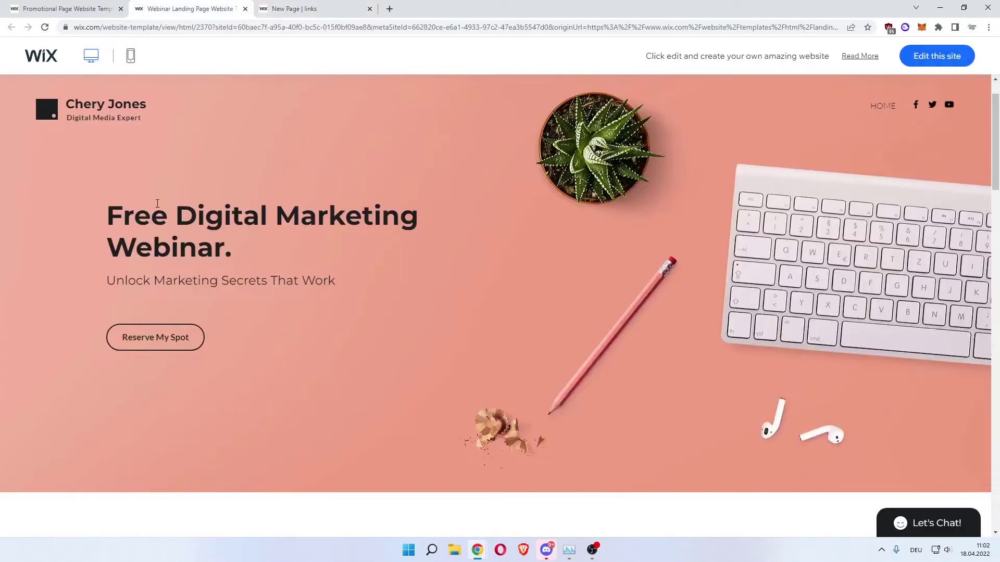
left_click(370, 9)
Scroll the template preview to the bottom and back to the top
scroll(410, 236, "down", 5)
scroll(411, 237, "down", 5)
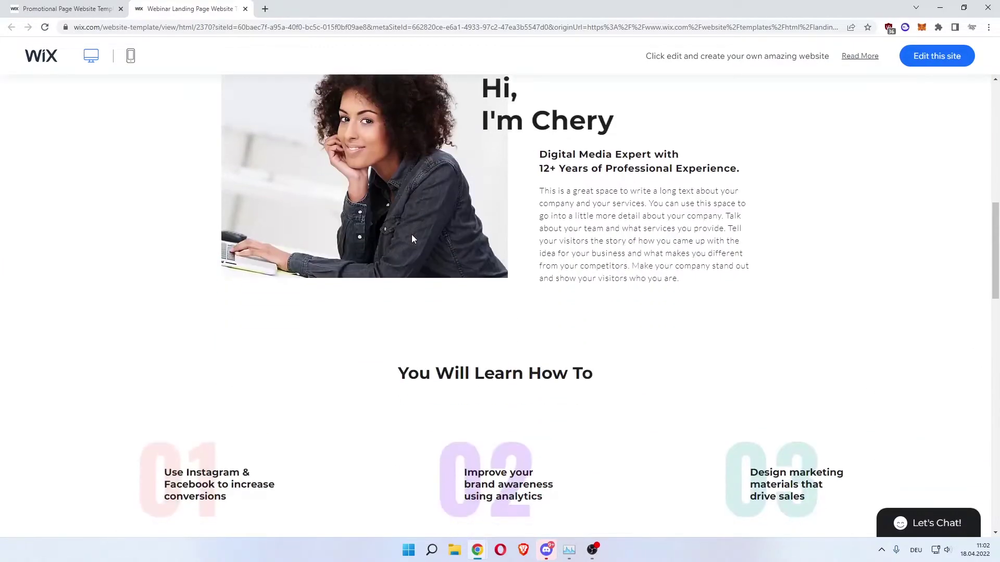
scroll(413, 238, "down", 6)
scroll(412, 239, "down", 4)
scroll(413, 238, "down", 8)
scroll(412, 238, "down", 3)
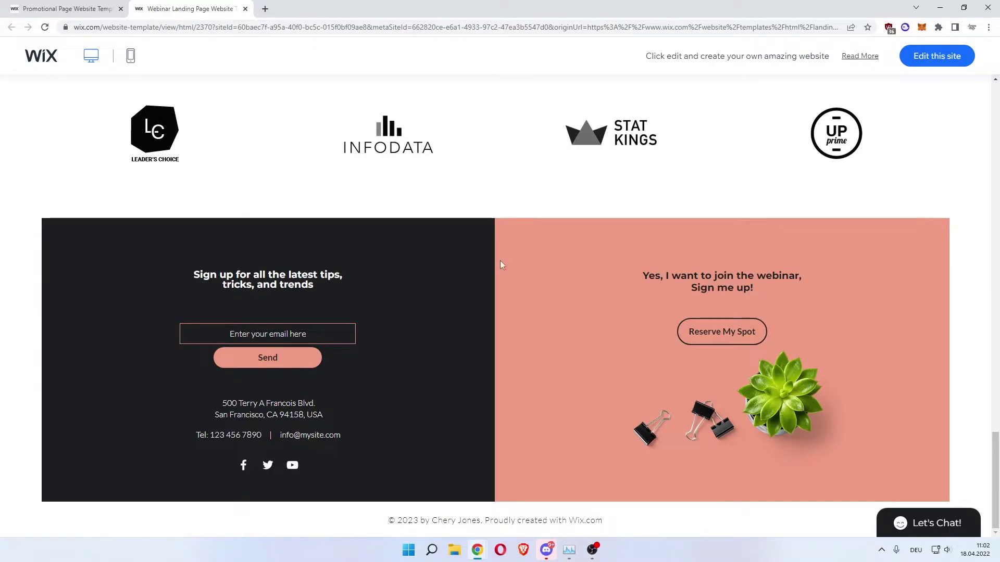
scroll(442, 255, "up", 5)
scroll(354, 240, "up", 5)
scroll(307, 219, "up", 5)
scroll(276, 182, "up", 5)
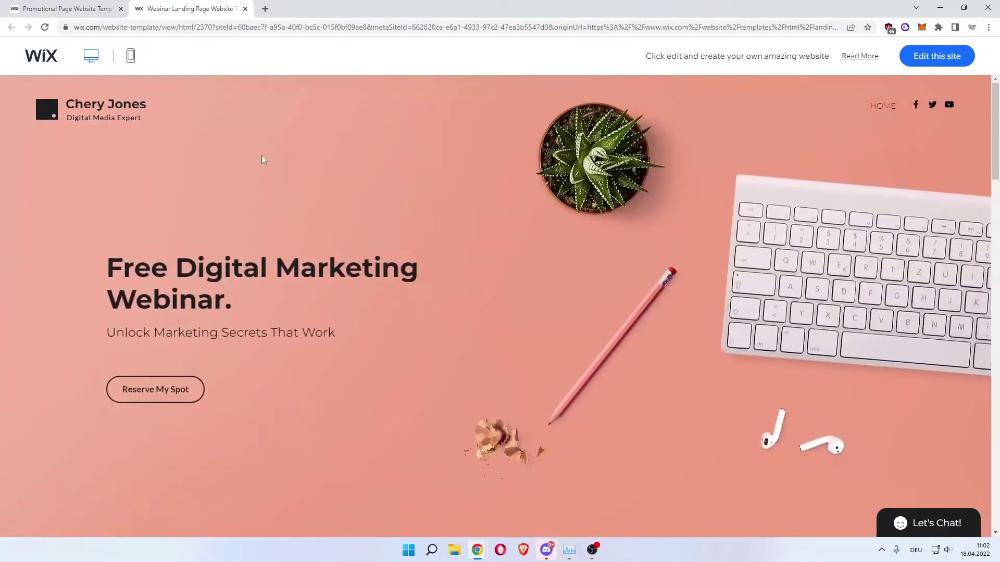
Switch the preview to mobile layout and try the navigation menu
left_click(131, 56)
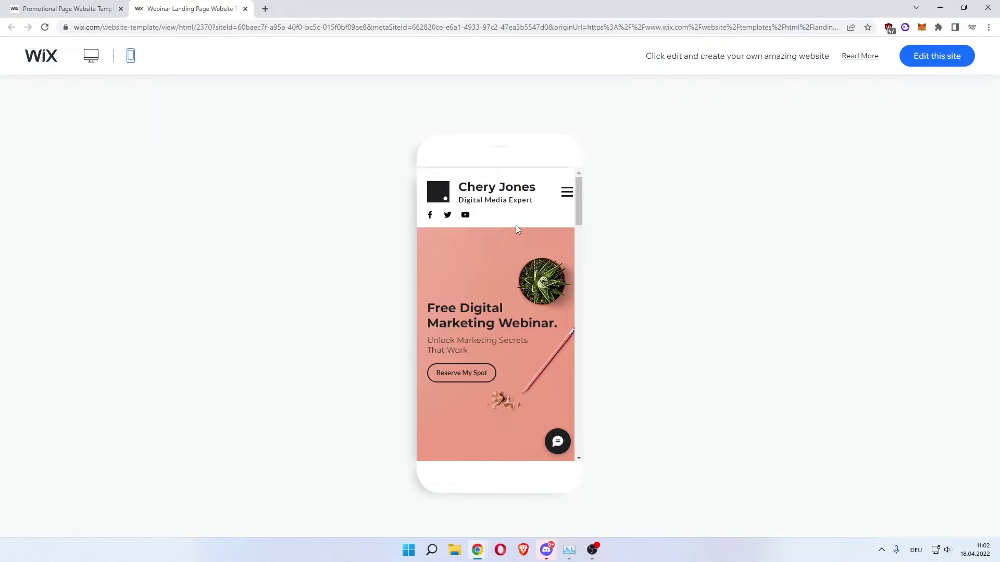
left_click(566, 193)
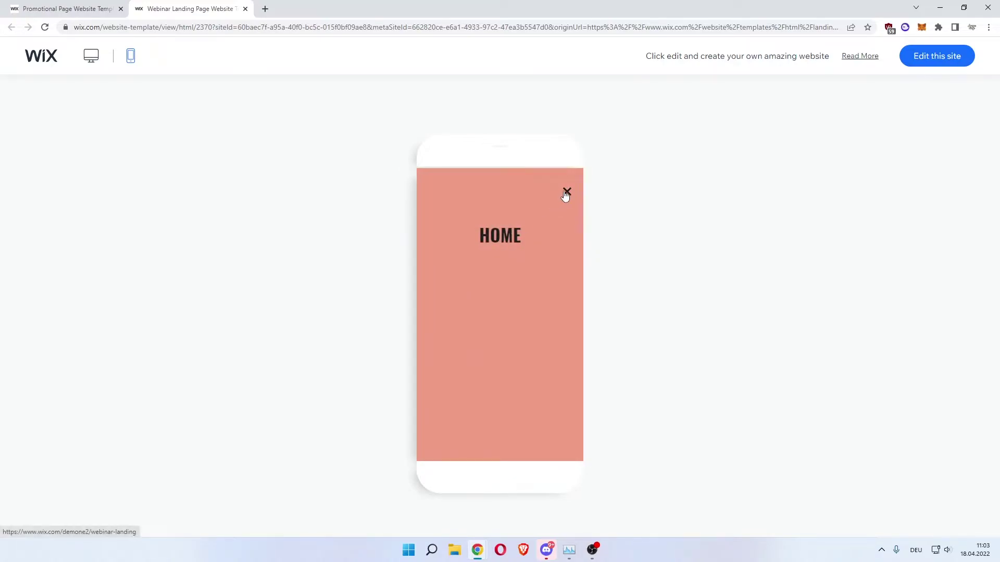
left_click(565, 192)
scroll(496, 244, "down", 1)
left_click_drag(447, 271, 557, 271)
left_click(509, 269)
left_click(520, 273)
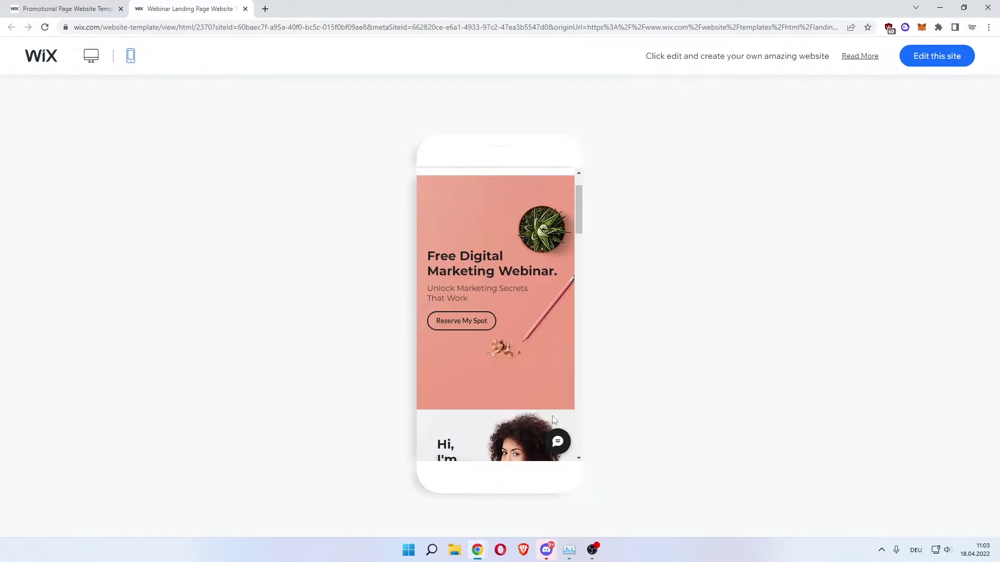
Open and close the chat panel, then scroll the mobile preview down and back
left_click(558, 442)
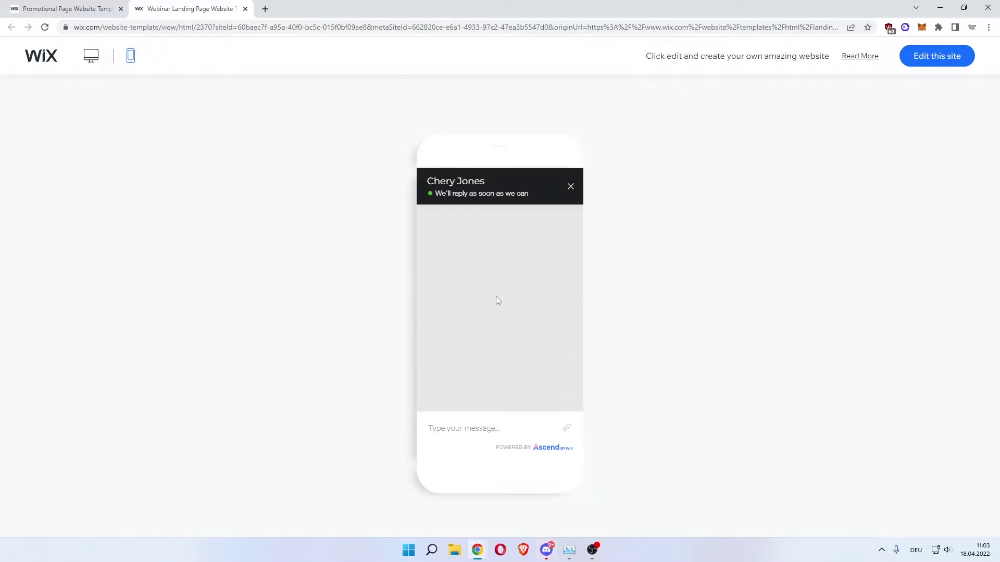
left_click(571, 187)
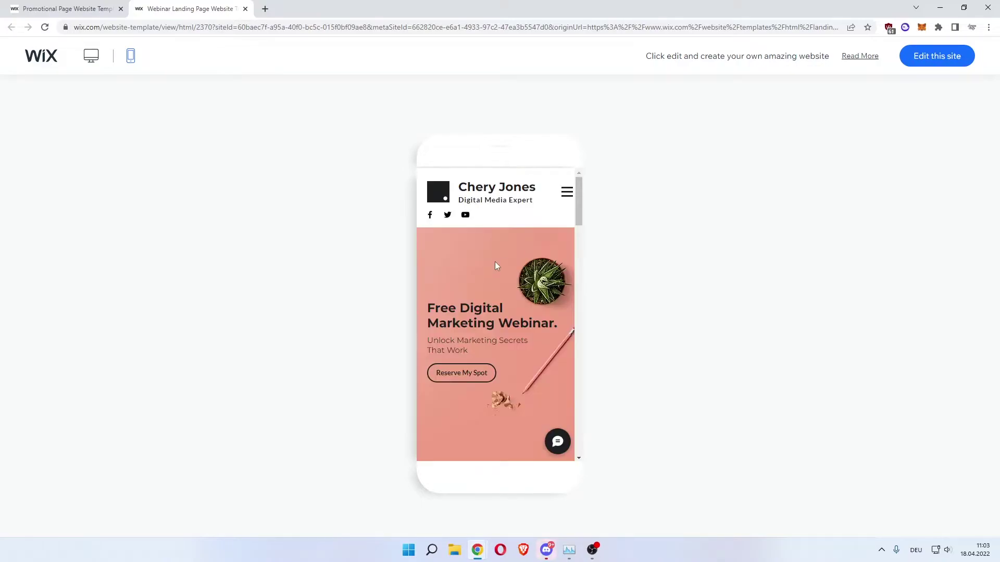
scroll(483, 266, "down", 4)
scroll(482, 269, "down", 5)
scroll(482, 269, "down", 5)
scroll(482, 270, "down", 5)
scroll(482, 270, "up", 5)
scroll(482, 266, "up", 5)
scroll(488, 259, "up", 5)
scroll(494, 254, "up", 2)
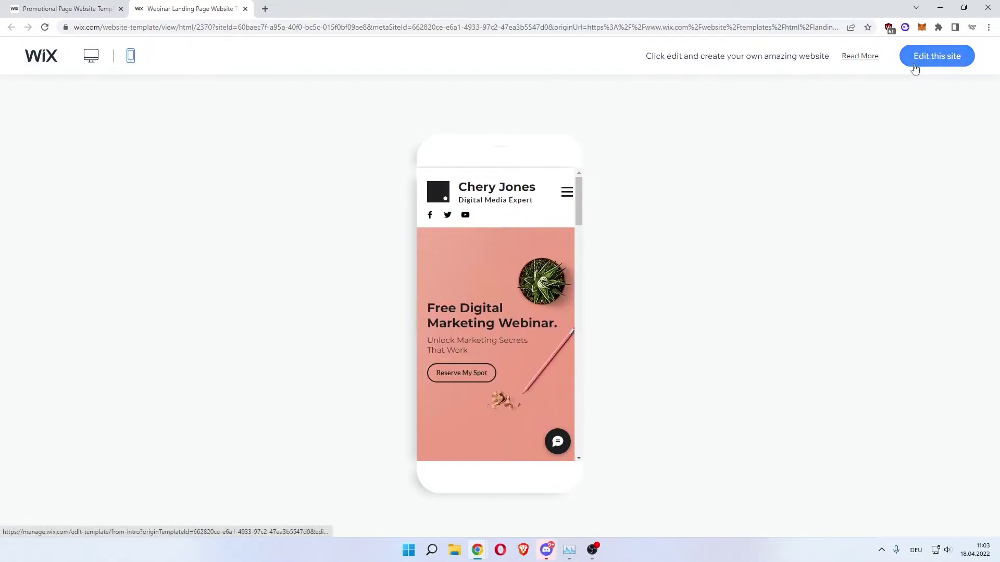
Return to the templates tab and load the Webinar Landing Page template in the Editor
left_click(104, 9)
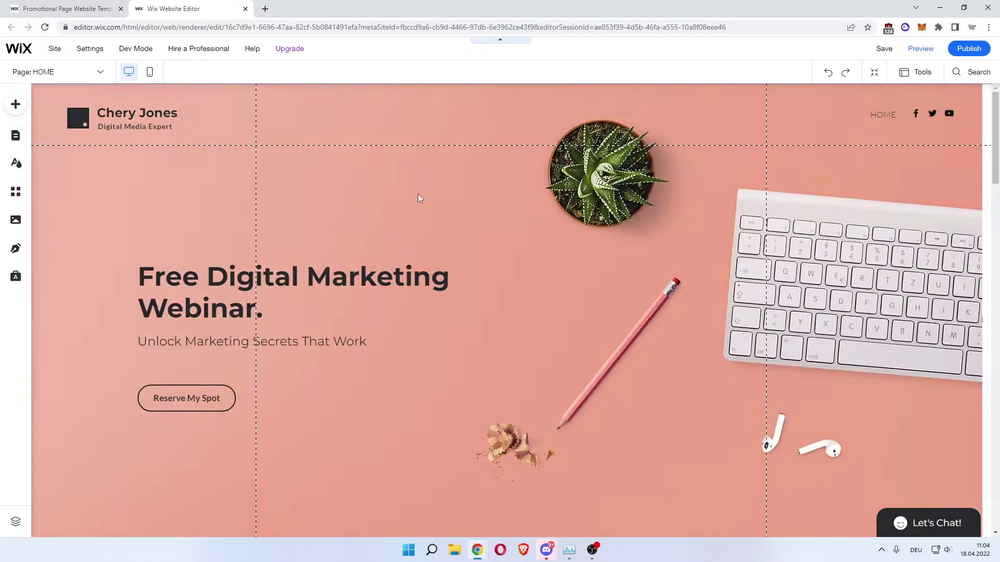
scroll(419, 196, "down", 1)
scroll(492, 237, "up", 1)
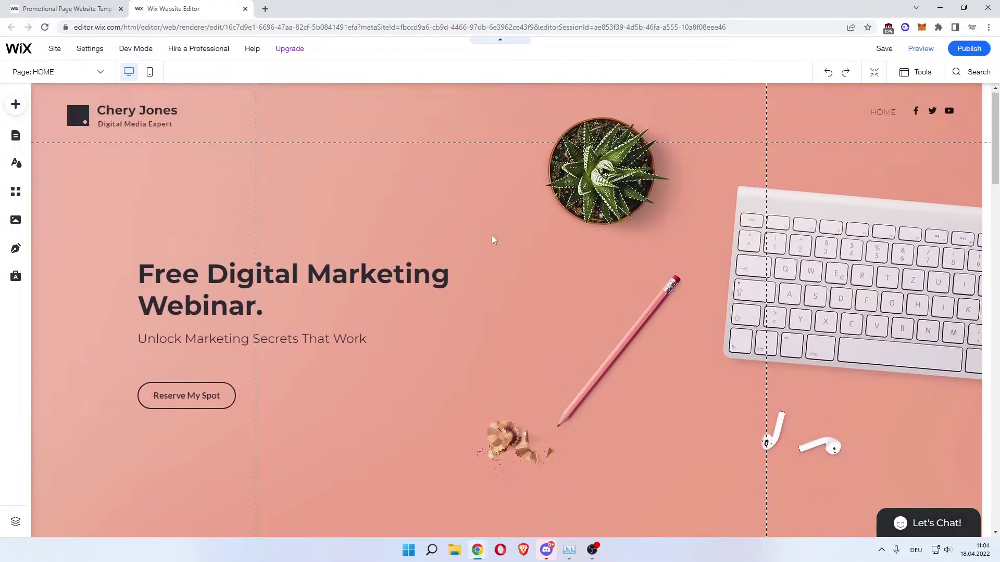
scroll(587, 228, "down", 1)
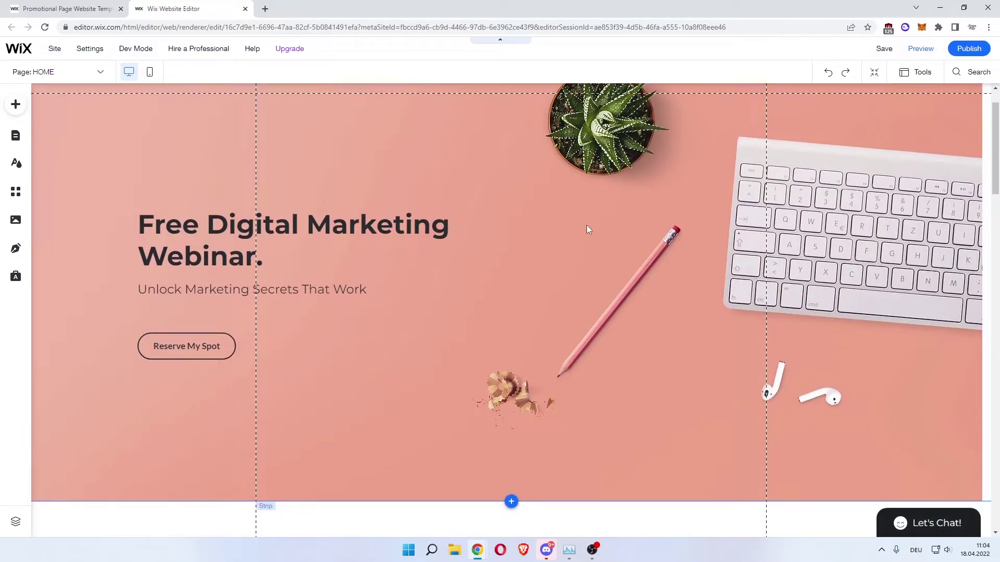
Change the hero headline to 'Top Selling Marketing Course in 2022'
left_click(202, 225)
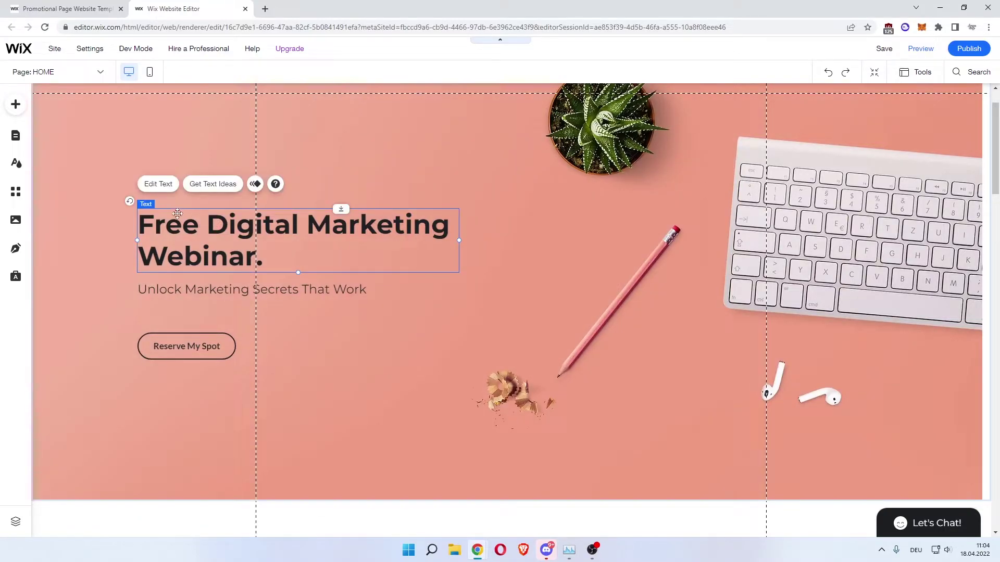
left_click(159, 185)
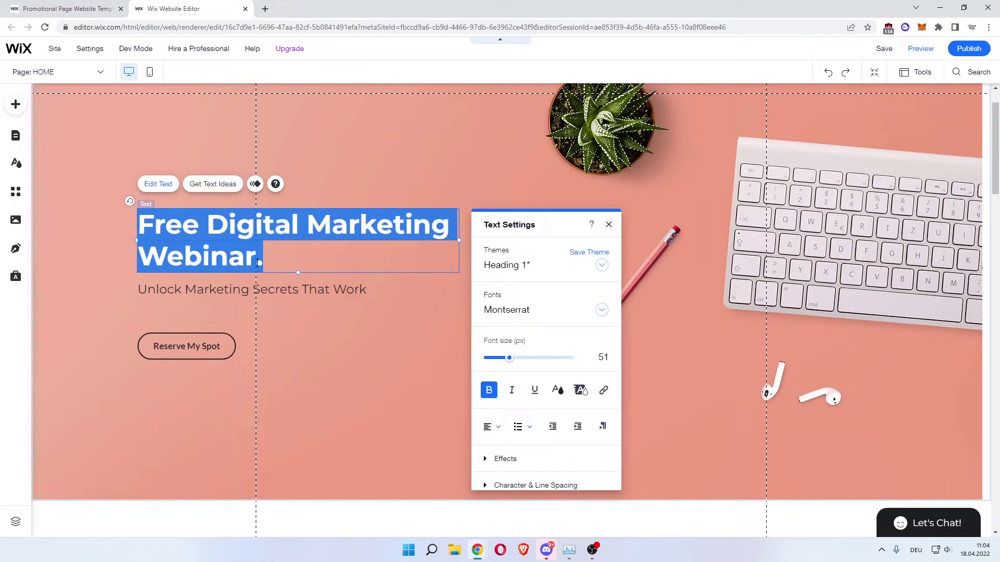
type("Top Sellin")
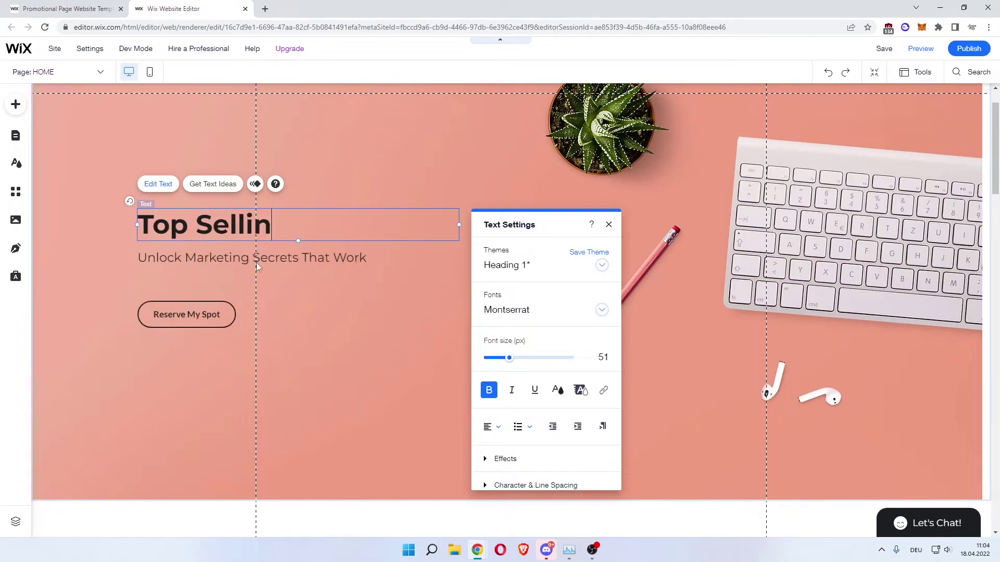
type("g Marketi")
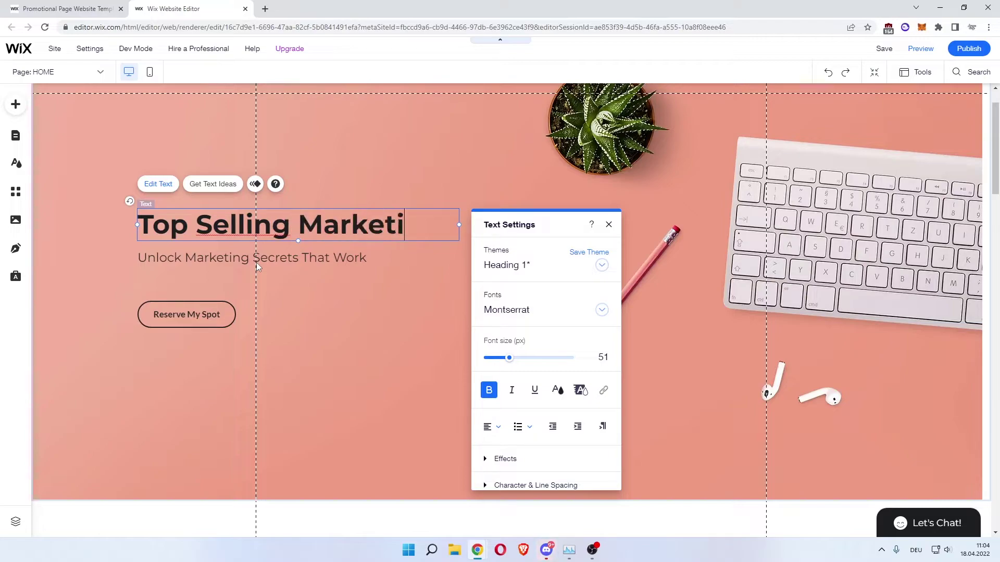
type("ng Course ")
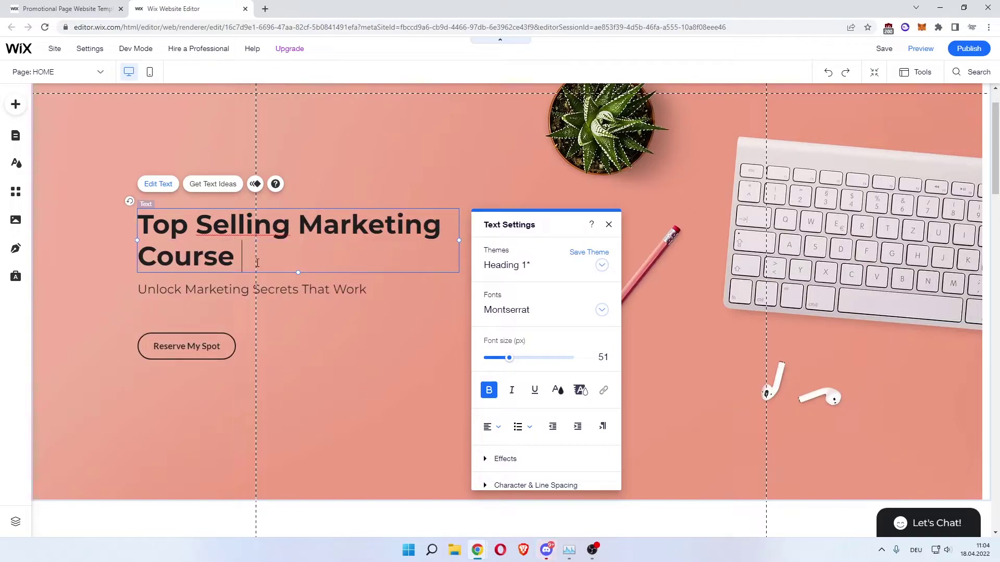
type("in2022")
key("Left")
key("Left")
key("Left")
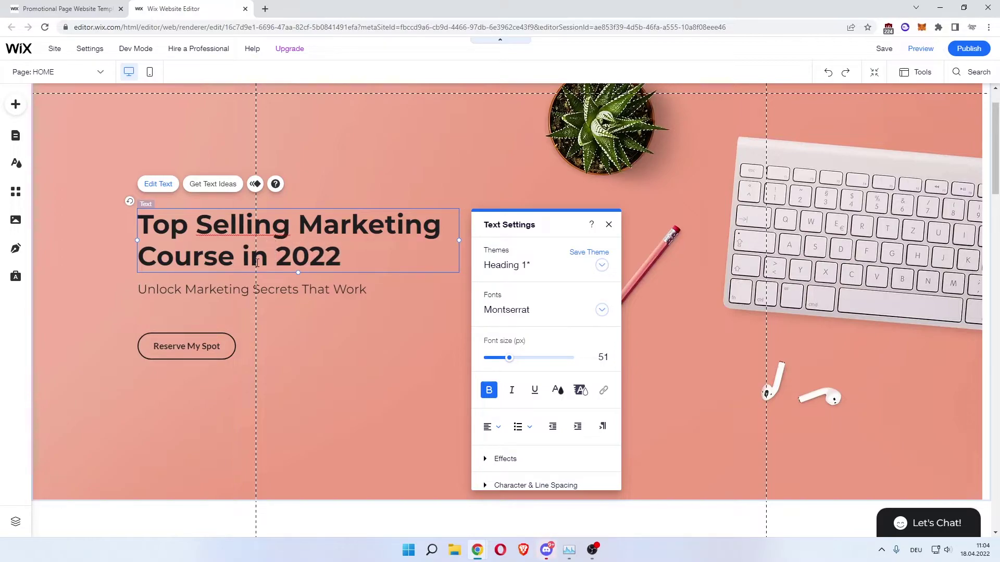
Replace the subtitle with 'Click The LINK below for a free Course!'
left_click(205, 289)
double_click(172, 288)
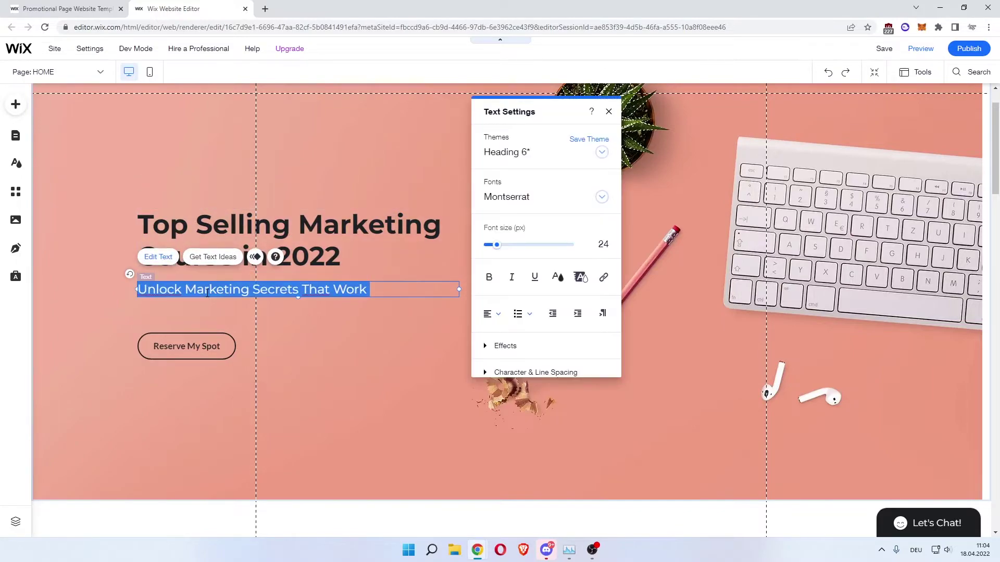
type("Click T")
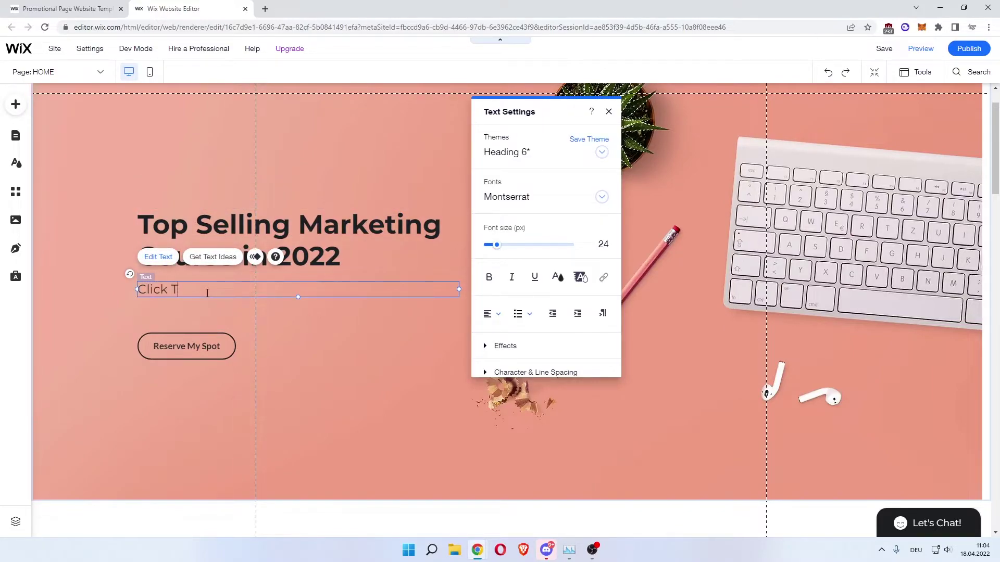
type("he L")
type("INK below for a free")
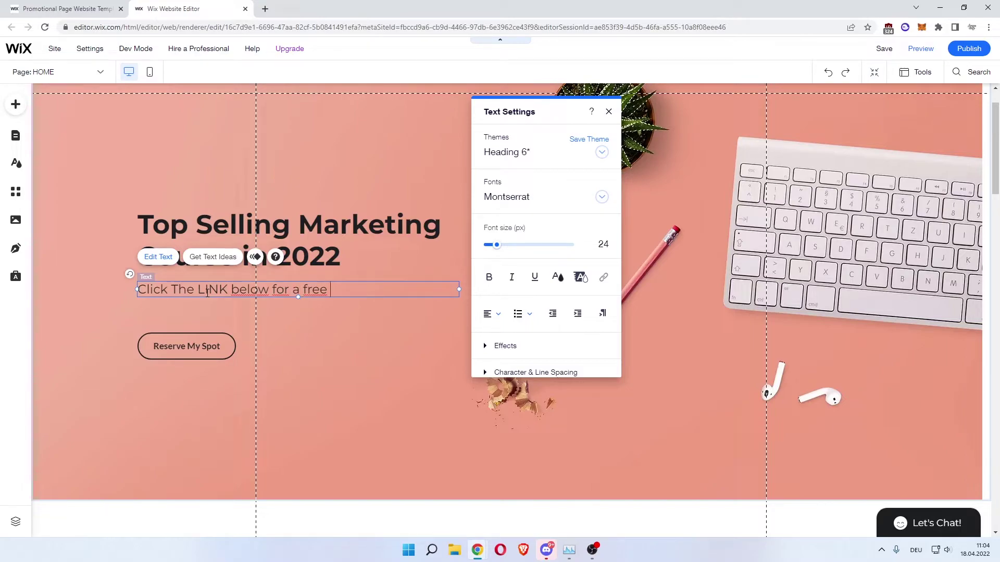
type(" Course!")
Link Reserve My Spot to the wix.com web address, opening in a new window
left_click(249, 346)
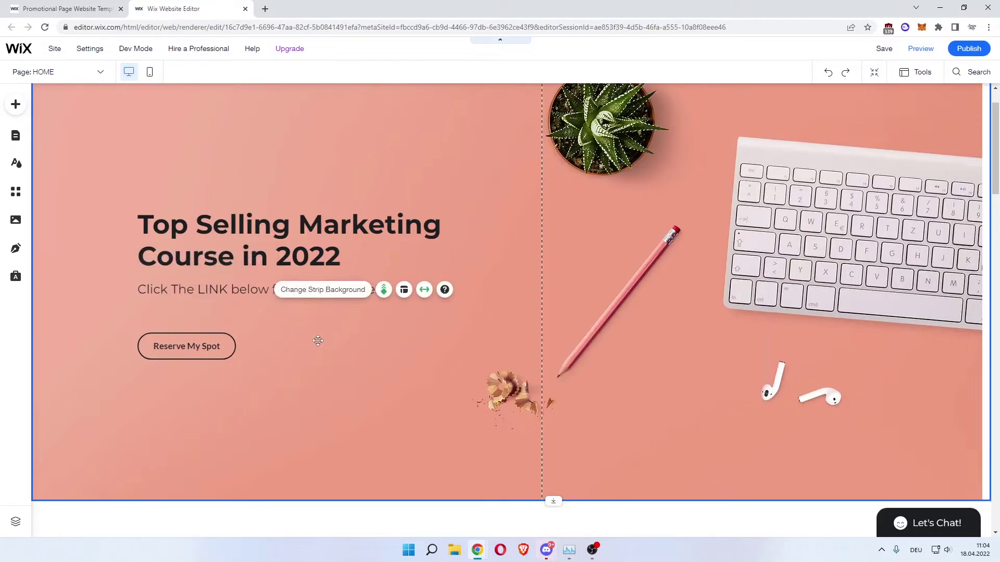
left_click(188, 348)
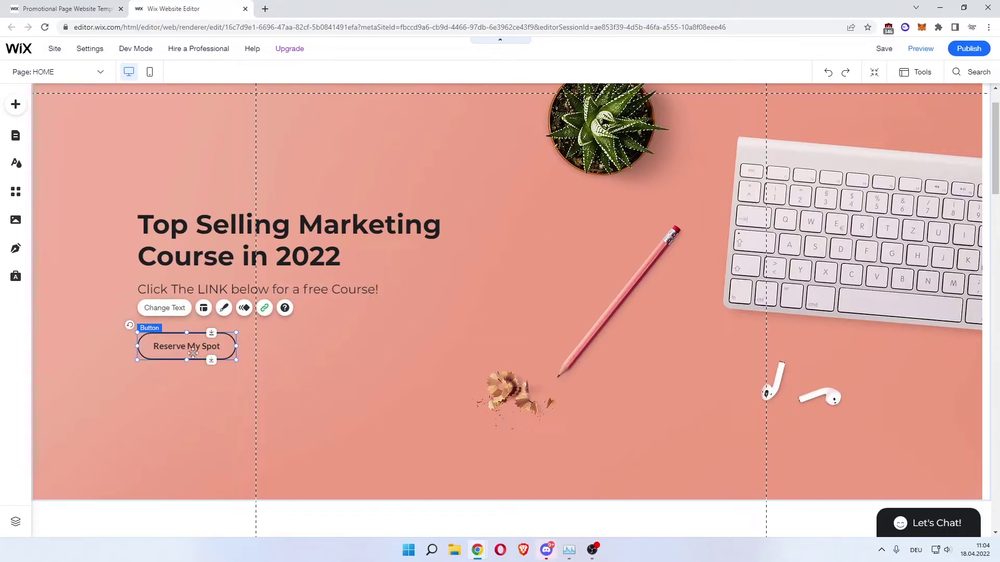
left_click(266, 309)
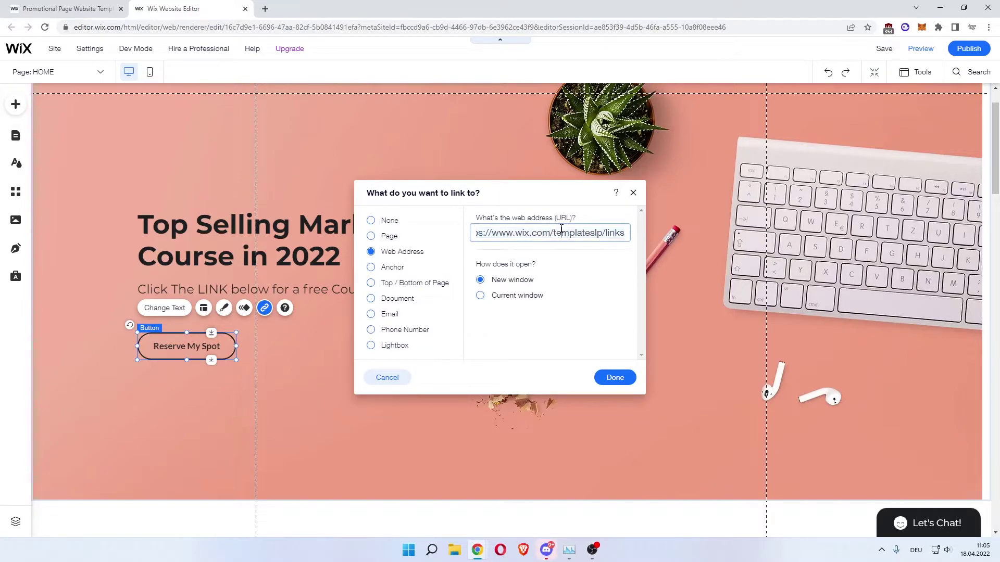
left_click_drag(525, 235, 455, 235)
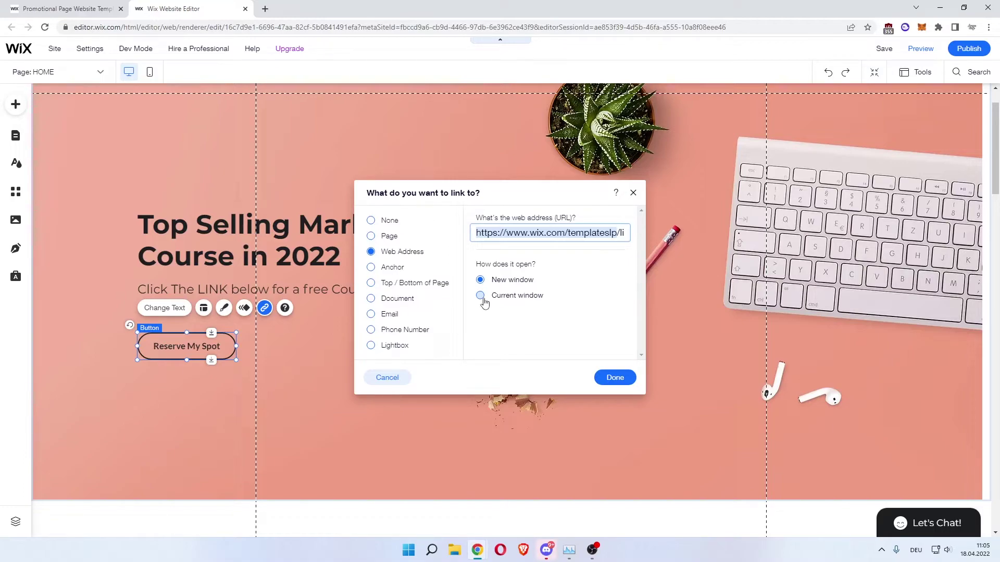
left_click(612, 378)
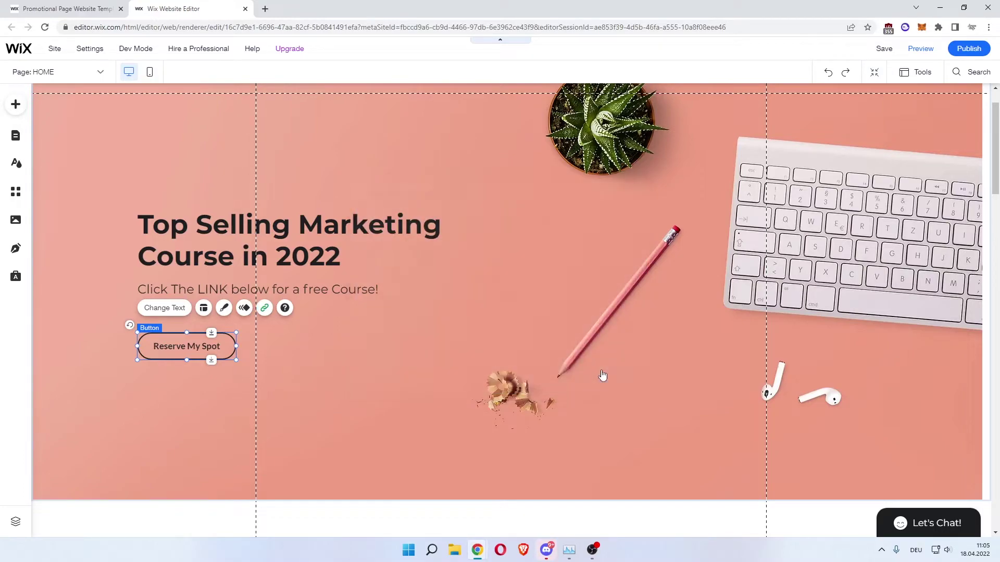
left_click(406, 350)
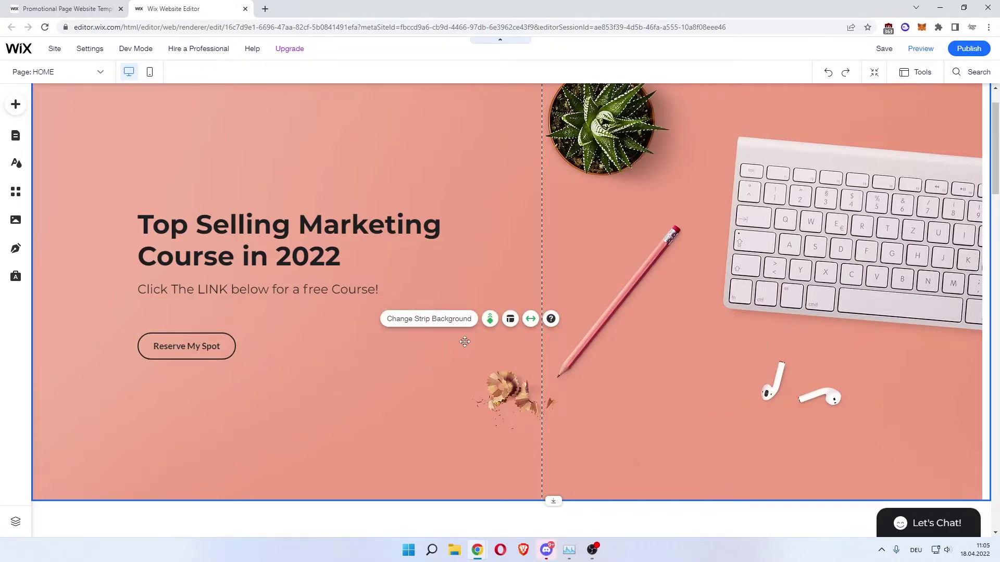
Give the hero strip a scroll effect and the Citrus grapefruit-slice background
left_click(490, 324)
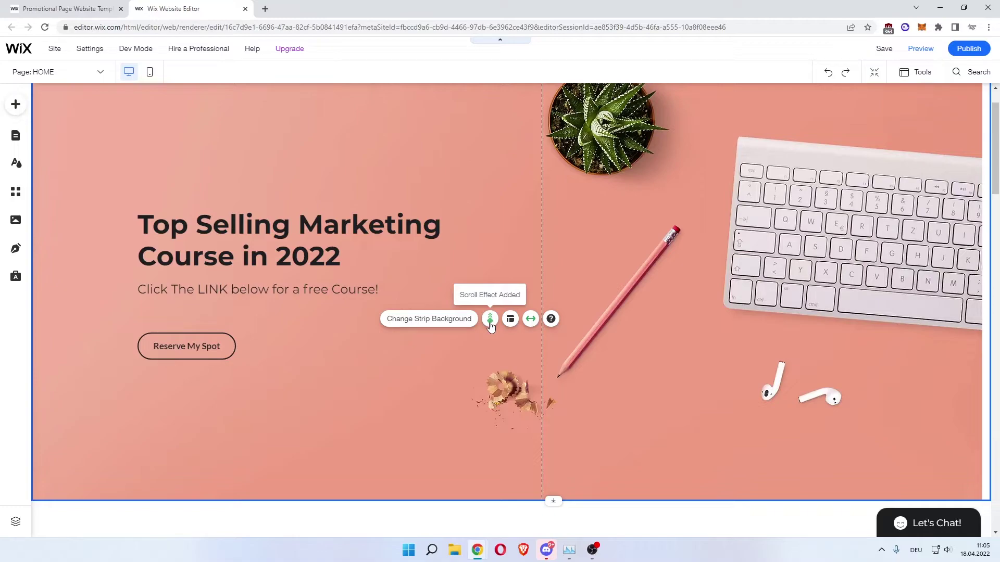
left_click(451, 325)
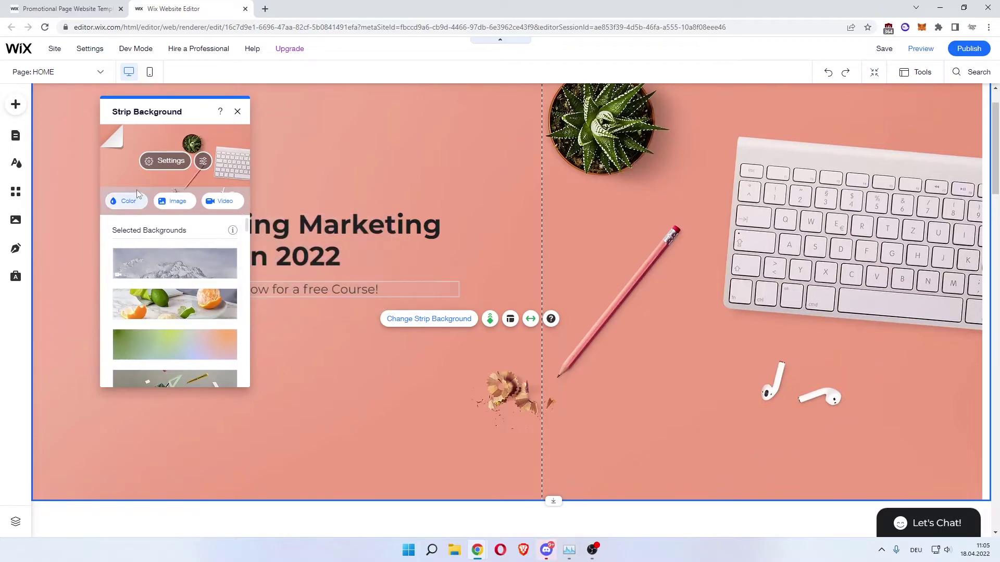
scroll(195, 263, "down", 2)
scroll(195, 264, "down", 3)
scroll(196, 265, "down", 2)
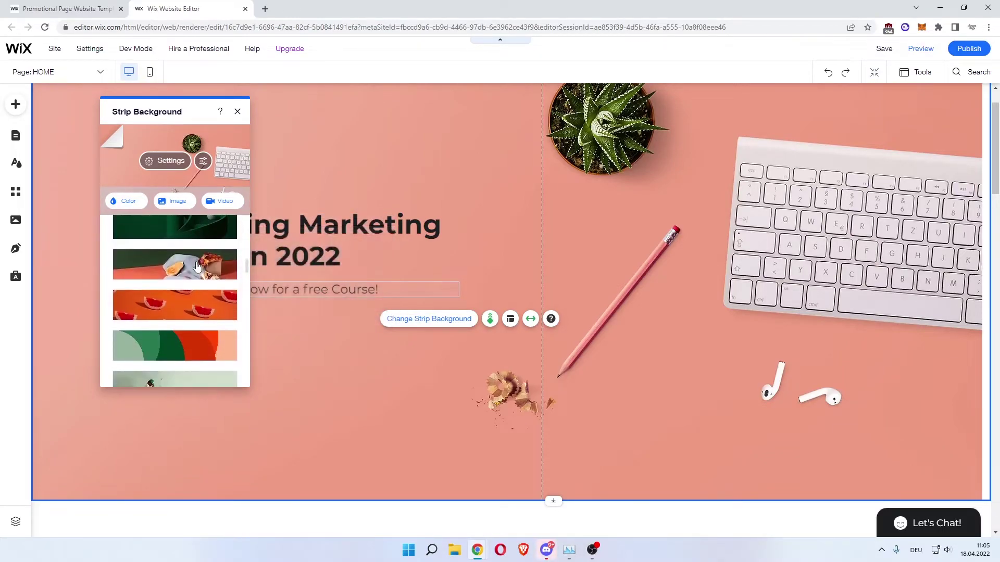
left_click(188, 304)
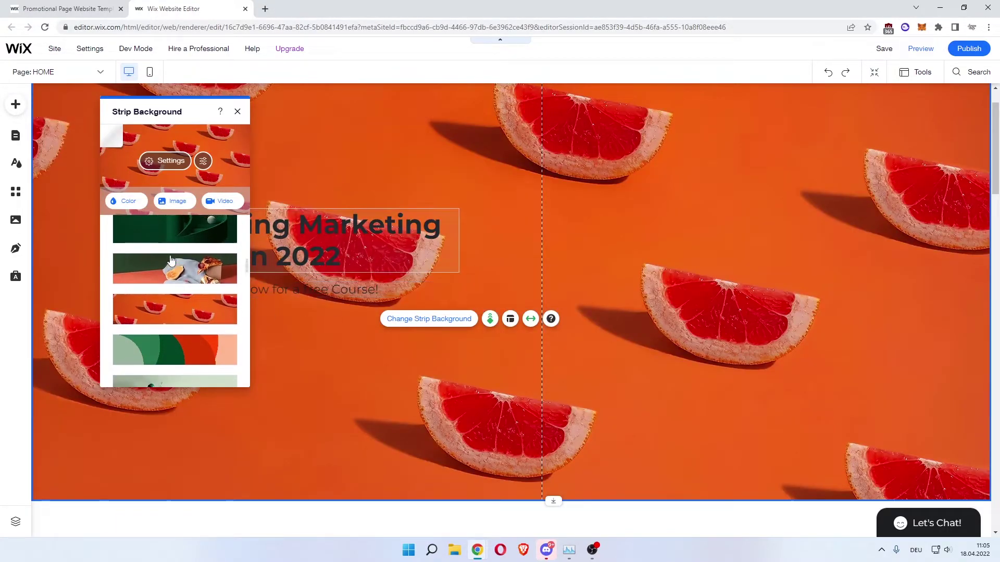
scroll(152, 241, "down", 5)
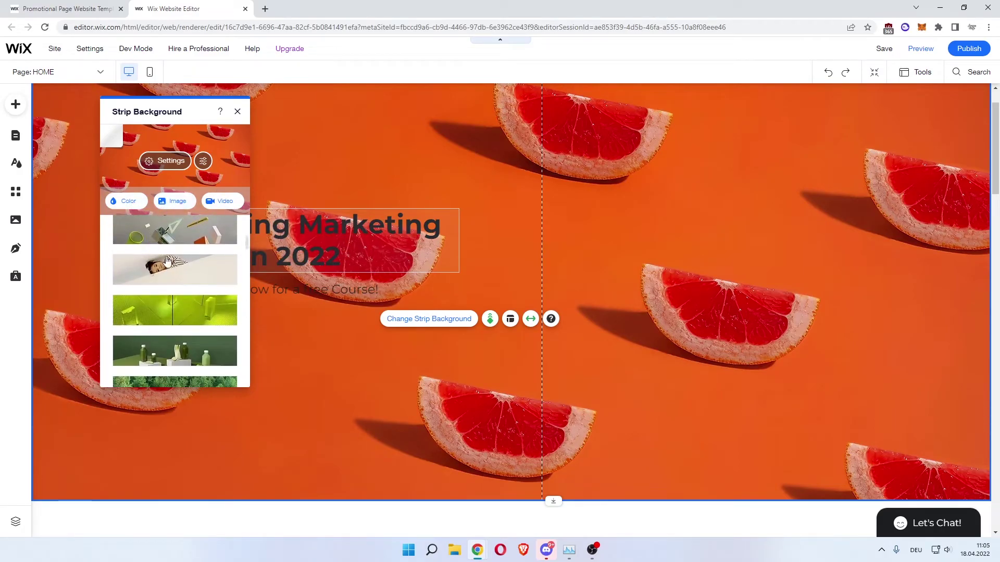
left_click(237, 112)
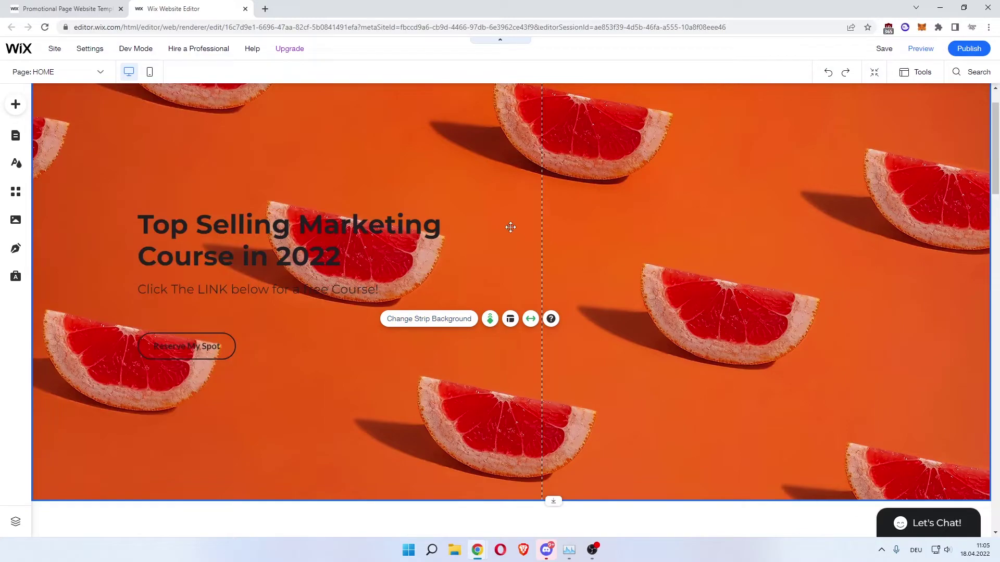
scroll(511, 227, "down", 5)
Delete the 'Hi, I'm Chery' about section and check the gap it leaves
scroll(520, 209, "down", 3)
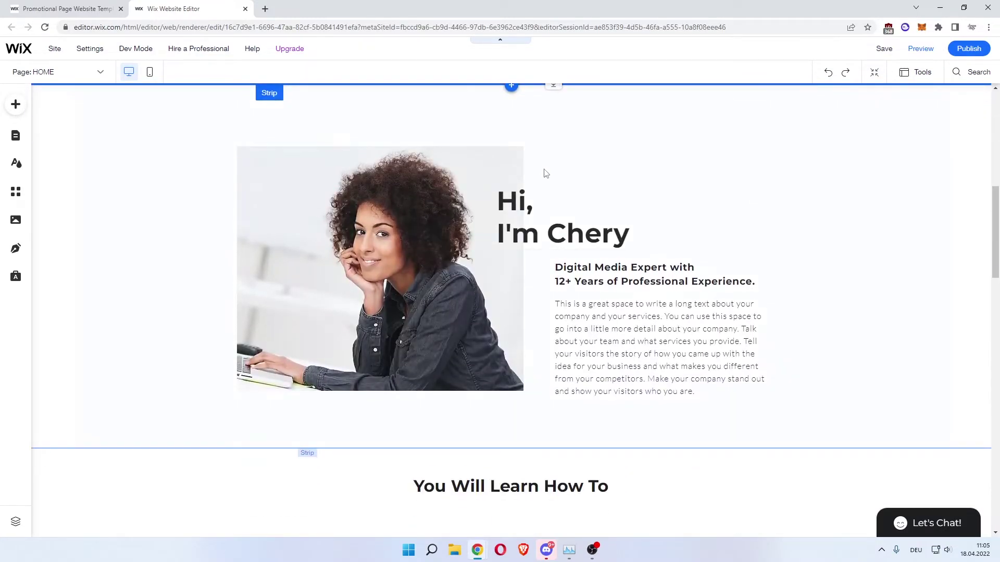
scroll(578, 250, "up", 1)
scroll(588, 266, "up", 1)
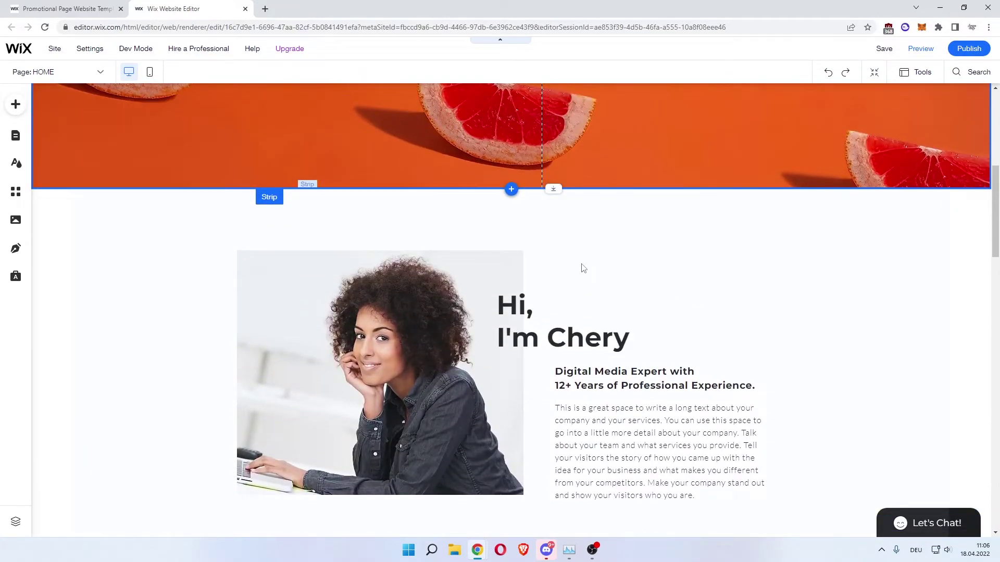
left_click(582, 266)
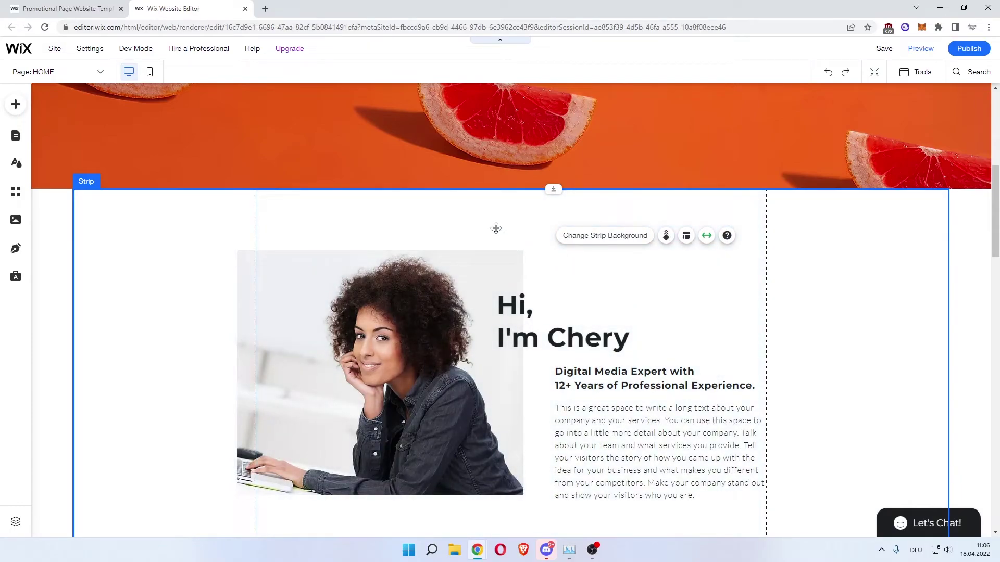
right_click(495, 229)
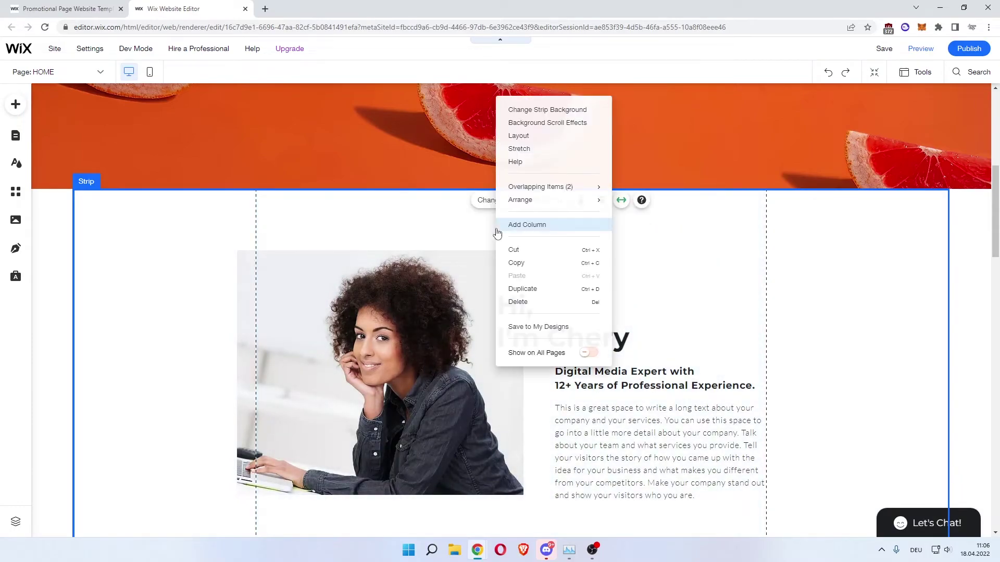
left_click(523, 302)
scroll(354, 279, "down", 5)
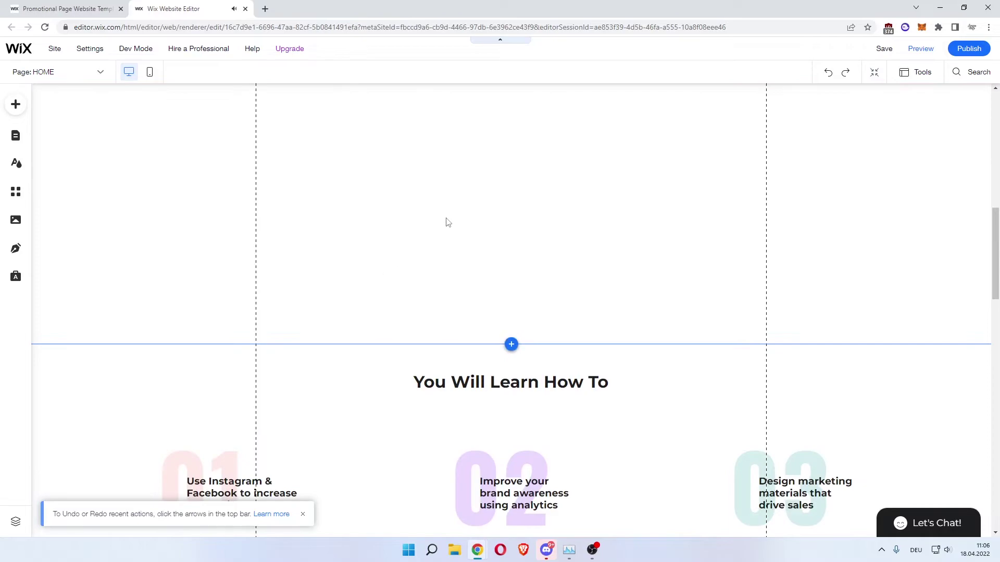
scroll(473, 294, "up", 3)
right_click(470, 290)
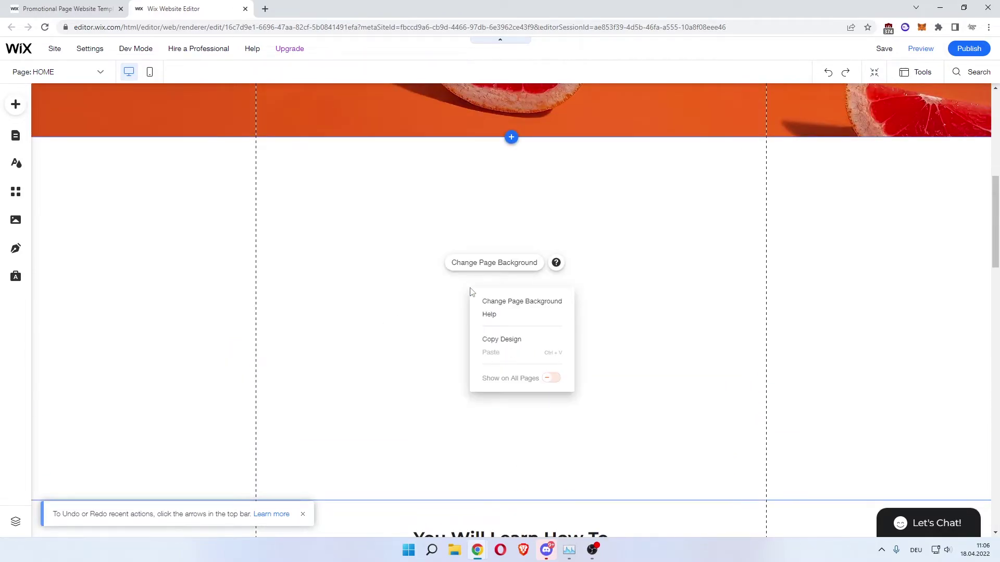
left_click(444, 297)
Delete the 'You Will Learn How To' heading strip below the hero
scroll(453, 299, "down", 4)
scroll(454, 300, "down", 4)
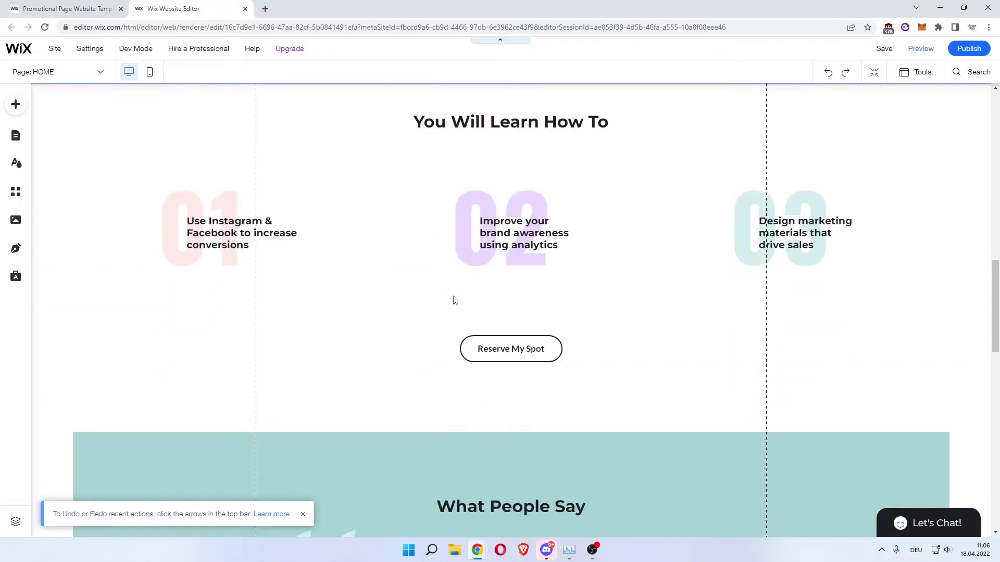
scroll(454, 301, "down", 4)
scroll(456, 301, "up", 9)
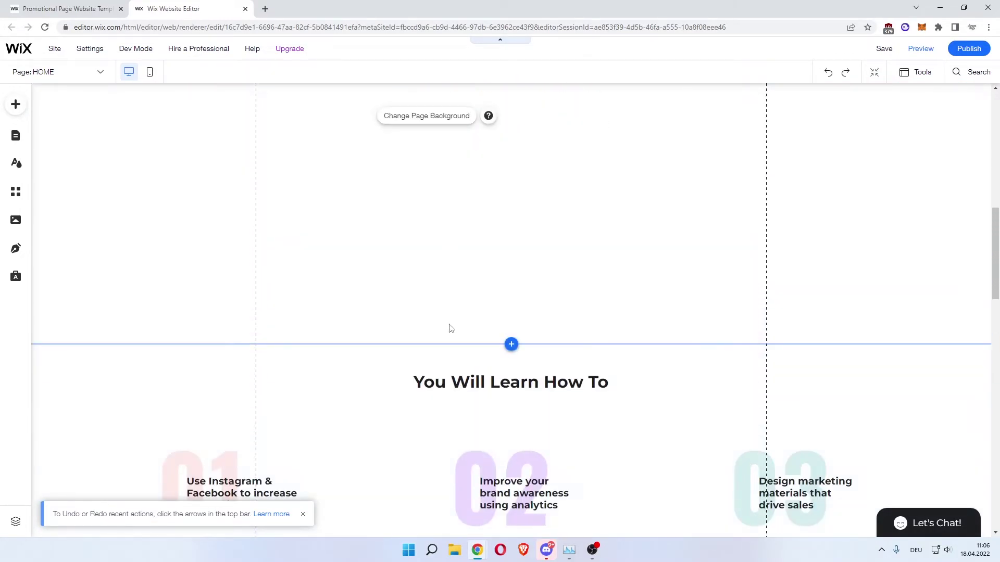
scroll(451, 333, "down", 4)
left_click(267, 179)
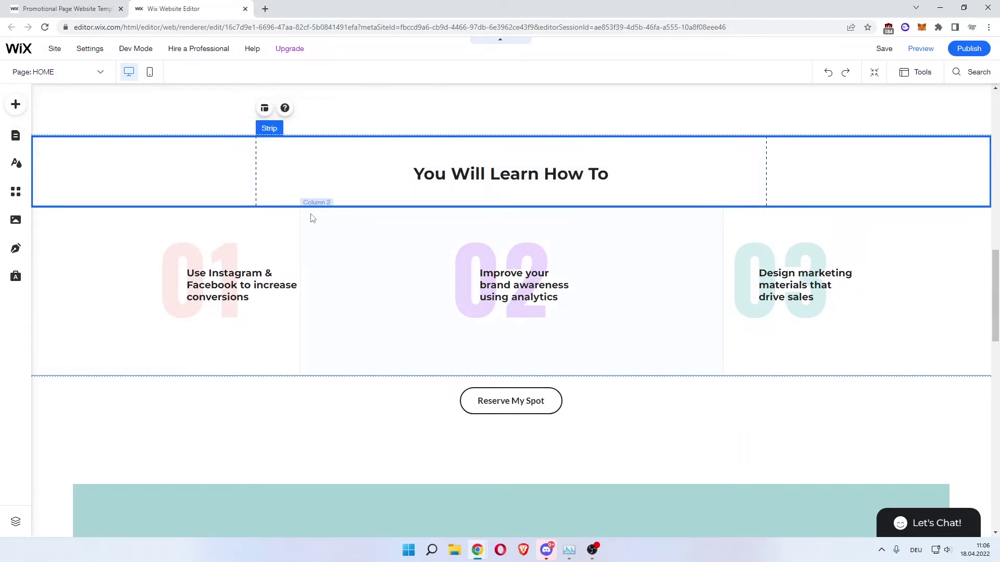
right_click(307, 174)
right_click(276, 199)
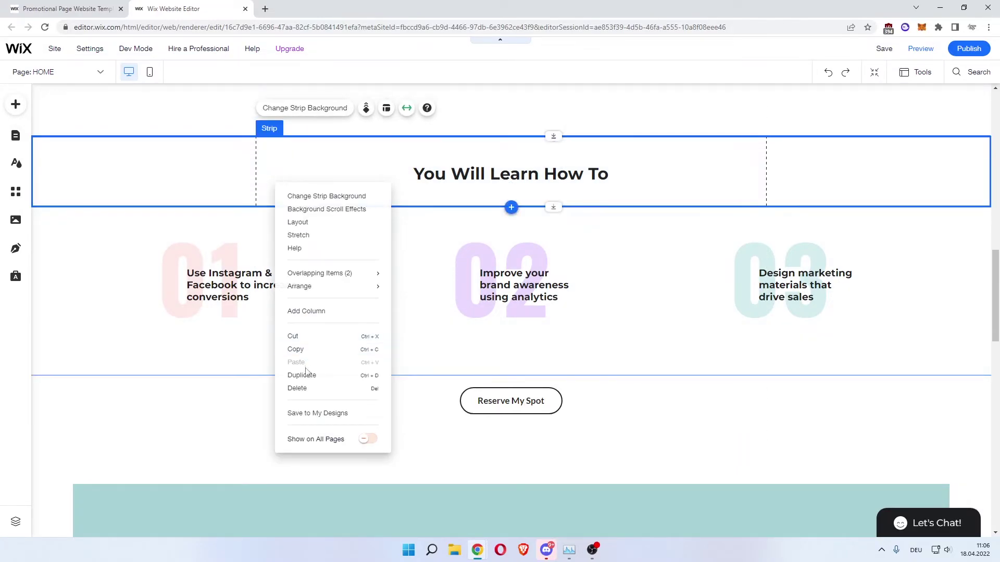
left_click(299, 388)
right_click(345, 342)
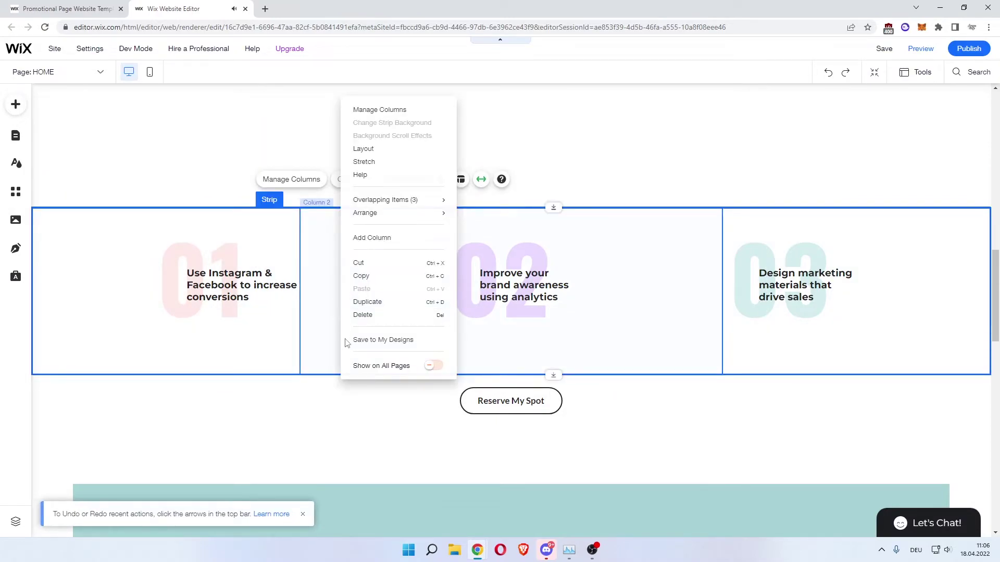
Delete the three-column learning strip and move Reserve My Spot under the grapefruit hero
left_click(363, 315)
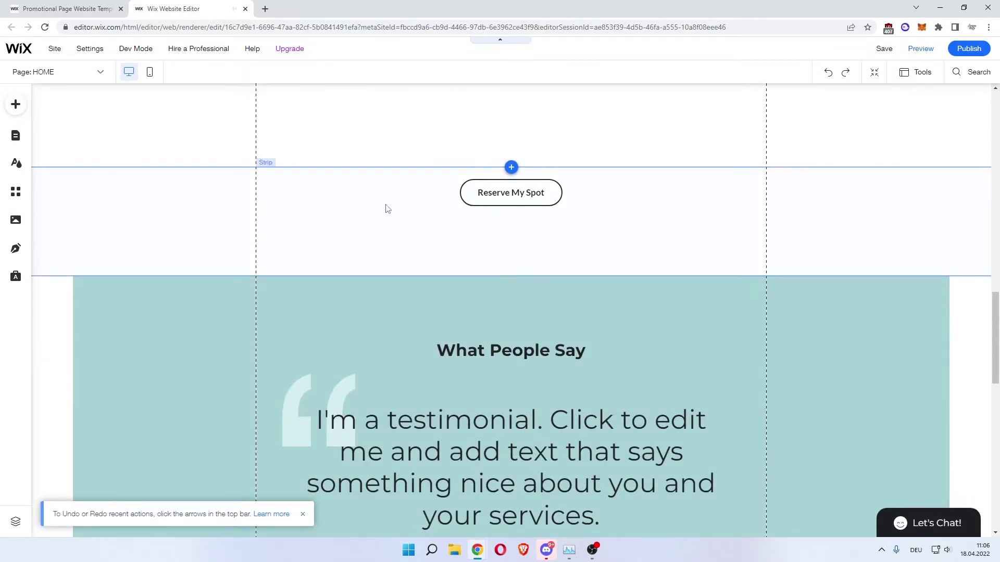
left_click(394, 217)
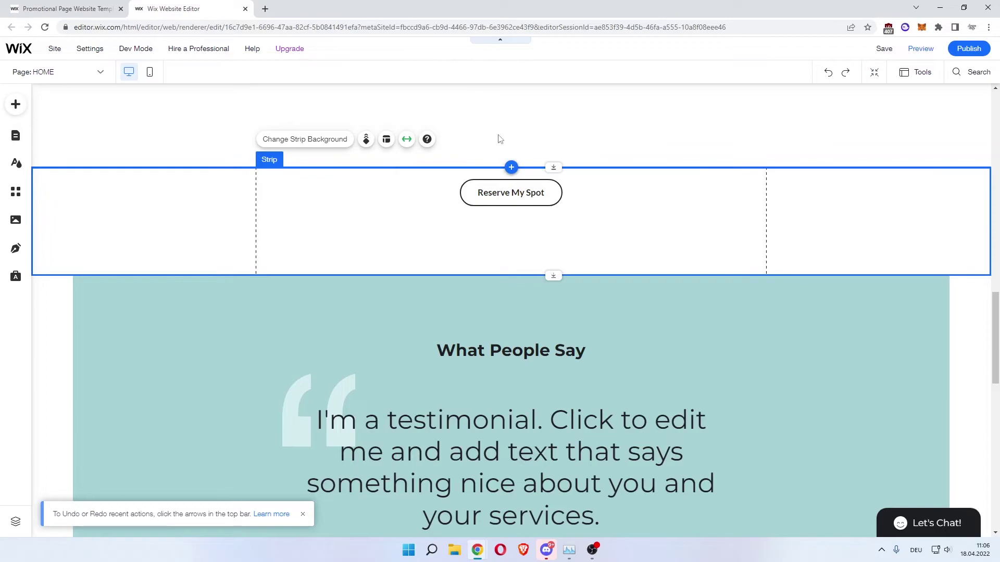
mouse_move(498, 241)
left_mouse_down()
mouse_move(448, 345)
mouse_move(462, 339)
left_mouse_up()
scroll(432, 368, "up", 1)
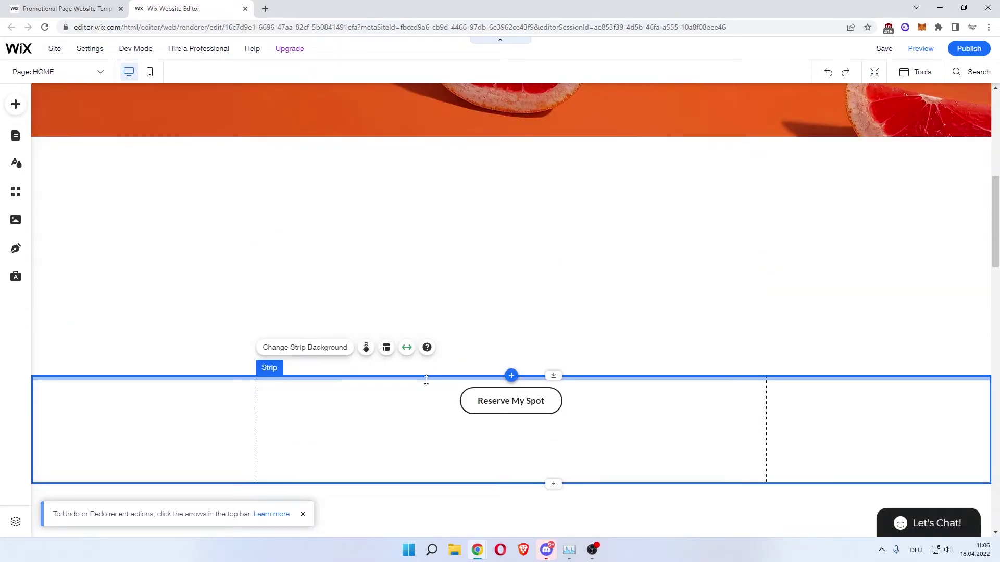
left_click_drag(424, 392, 425, 161)
Move the What People Say testimonial strip up beneath Reserve My Spot
scroll(436, 321, "down", 4)
scroll(436, 322, "down", 3)
scroll(436, 322, "down", 3)
scroll(419, 286, "down", 1)
scroll(392, 223, "up", 3)
scroll(428, 396, "up", 3)
left_click(424, 385)
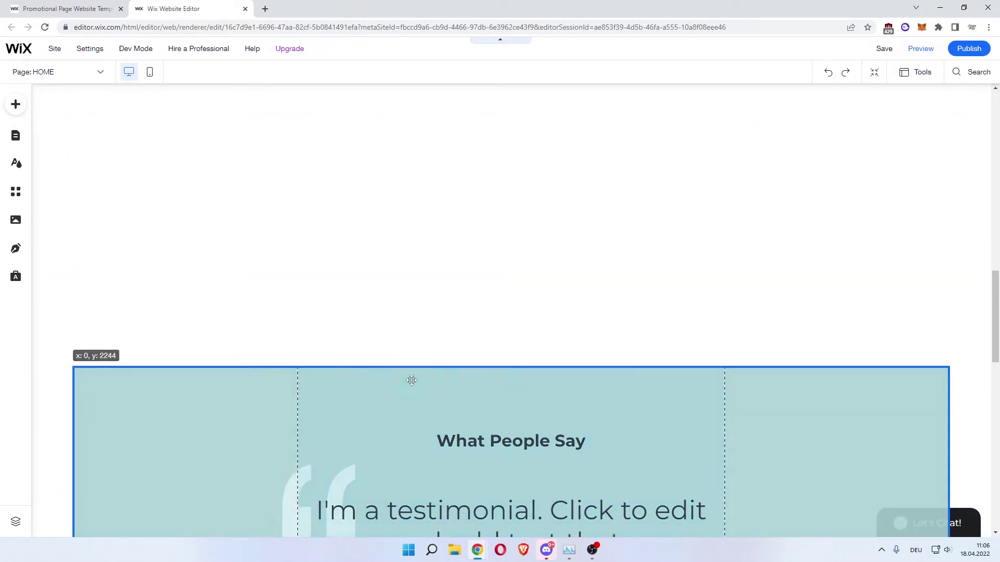
scroll(411, 375, "down", 5)
scroll(413, 212, "up", 4)
scroll(399, 303, "down", 2)
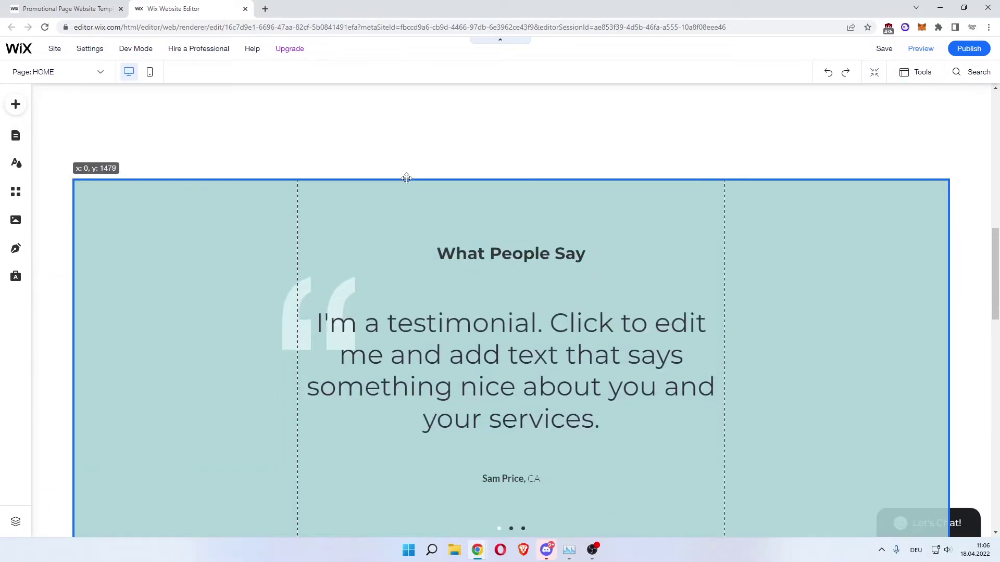
scroll(399, 212, "up", 4)
left_click_drag(401, 386, 398, 226)
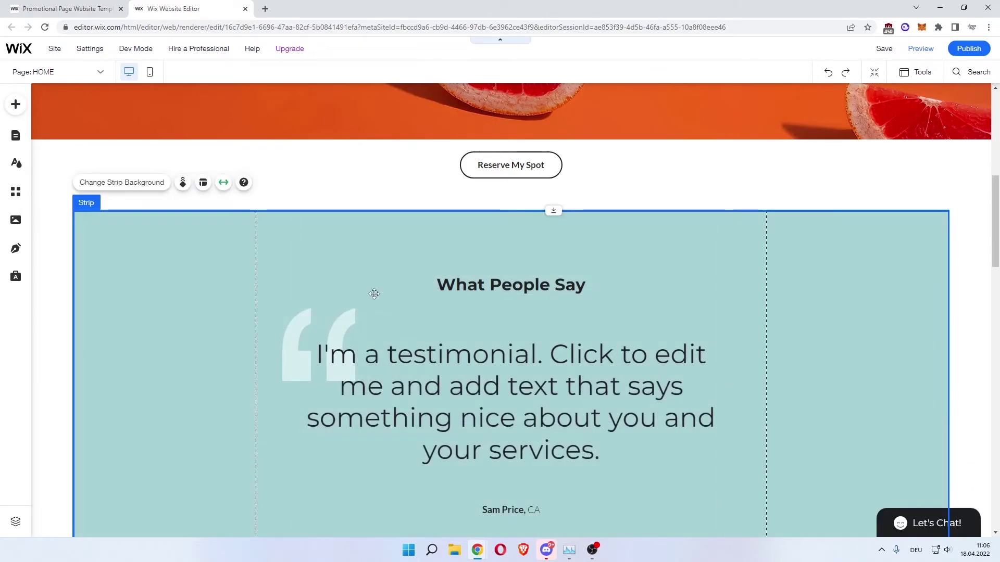
left_click(43, 273)
scroll(407, 284, "down", 5)
scroll(407, 284, "down", 5)
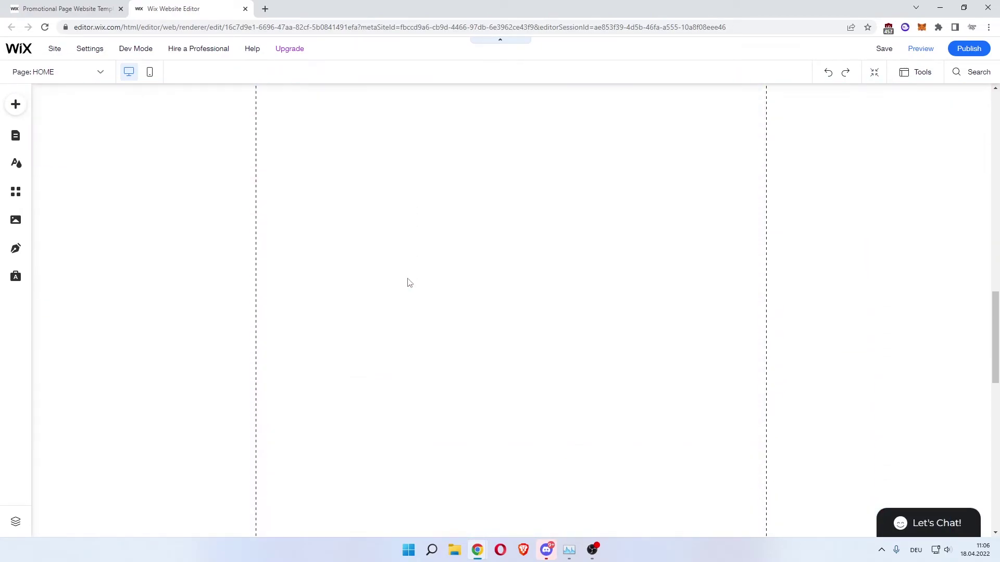
scroll(409, 282, "down", 2)
scroll(416, 250, "down", 3)
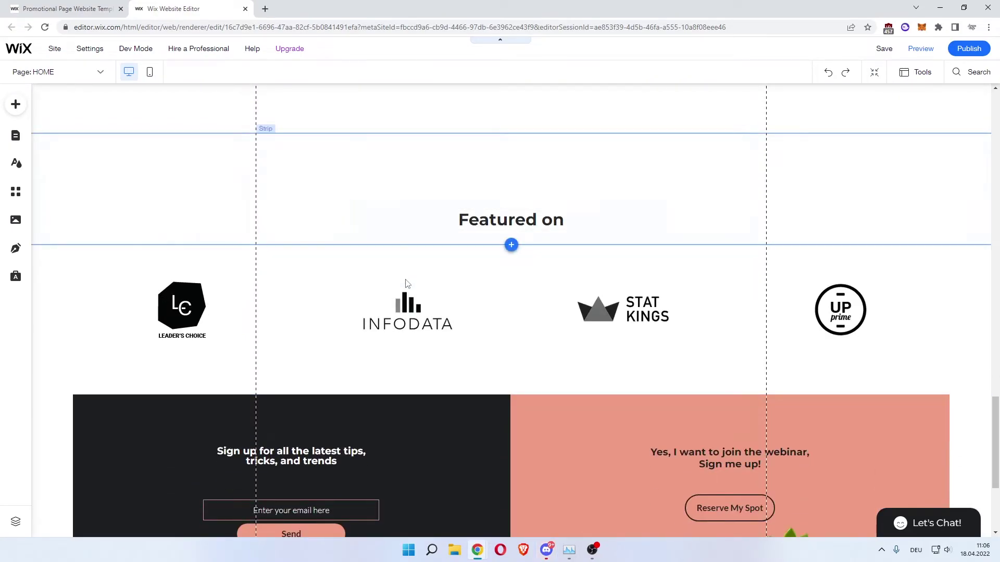
scroll(481, 309, "up", 4)
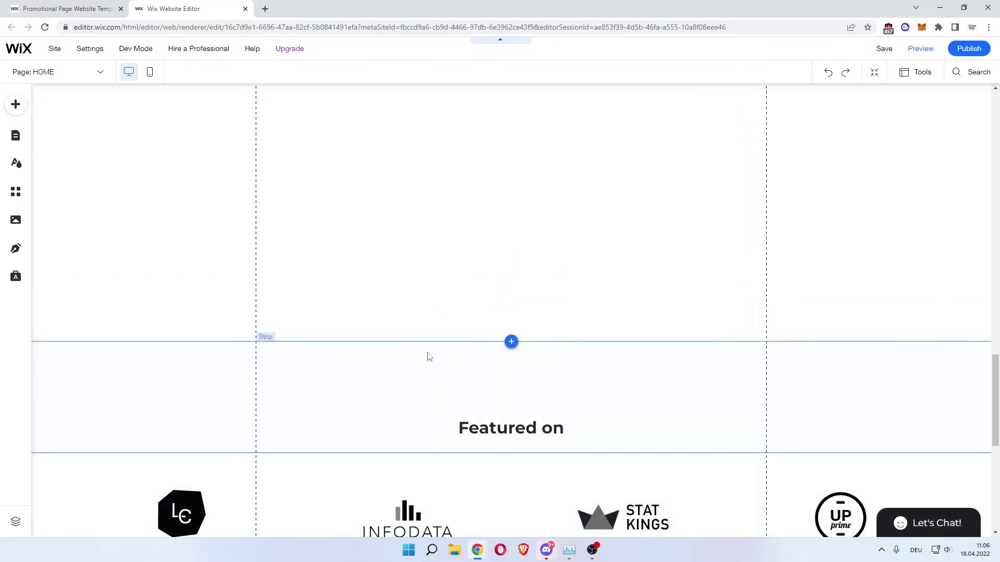
Move the Featured on strip higher up the page, above the empty strip
left_click(427, 355)
left_click_drag(435, 359, 440, 226)
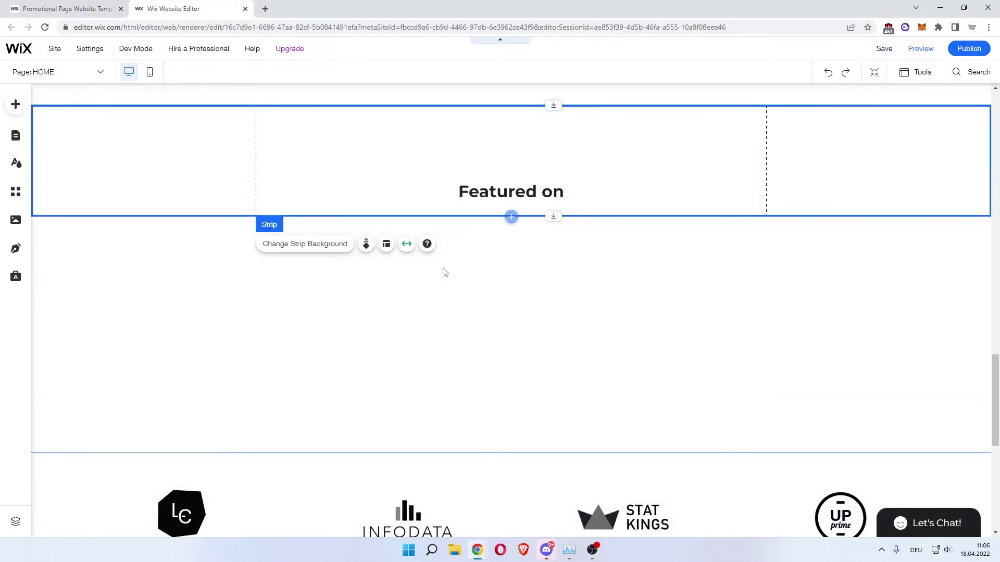
left_click_drag(460, 326, 436, 289)
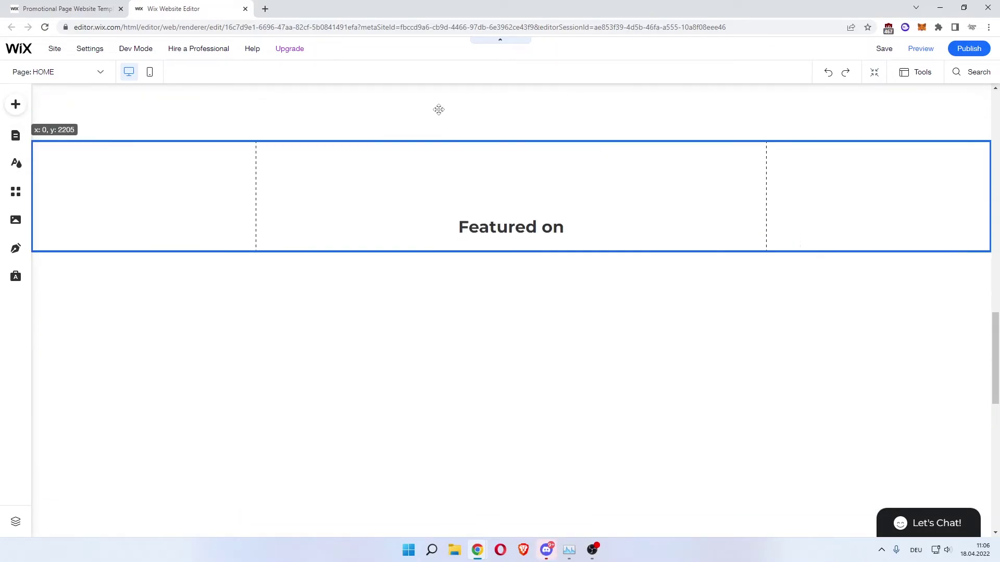
left_click_drag(417, 404, 420, 232)
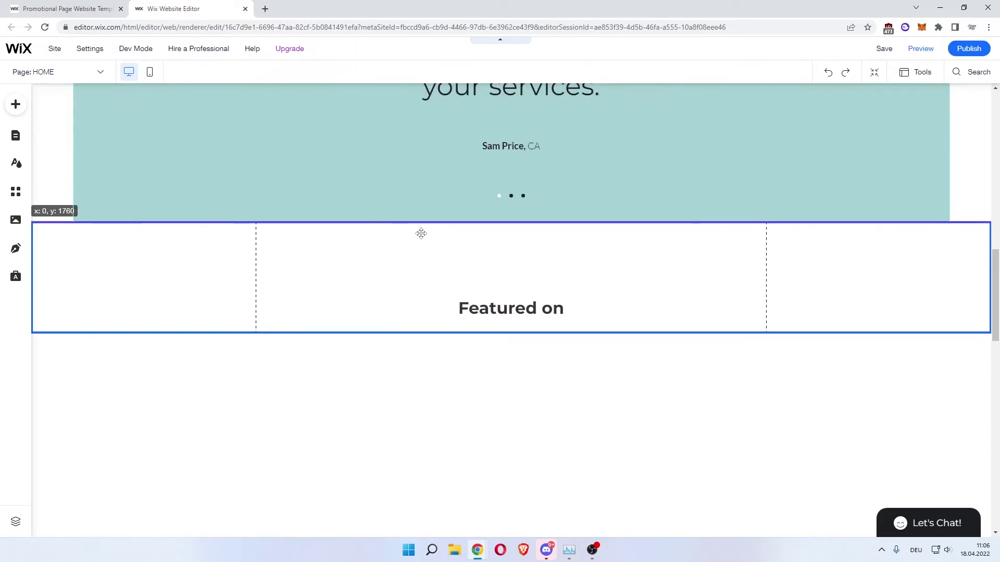
scroll(441, 339, "down", 4)
Place the logo strip directly below the Featured on heading
left_click(481, 256)
left_click(523, 253)
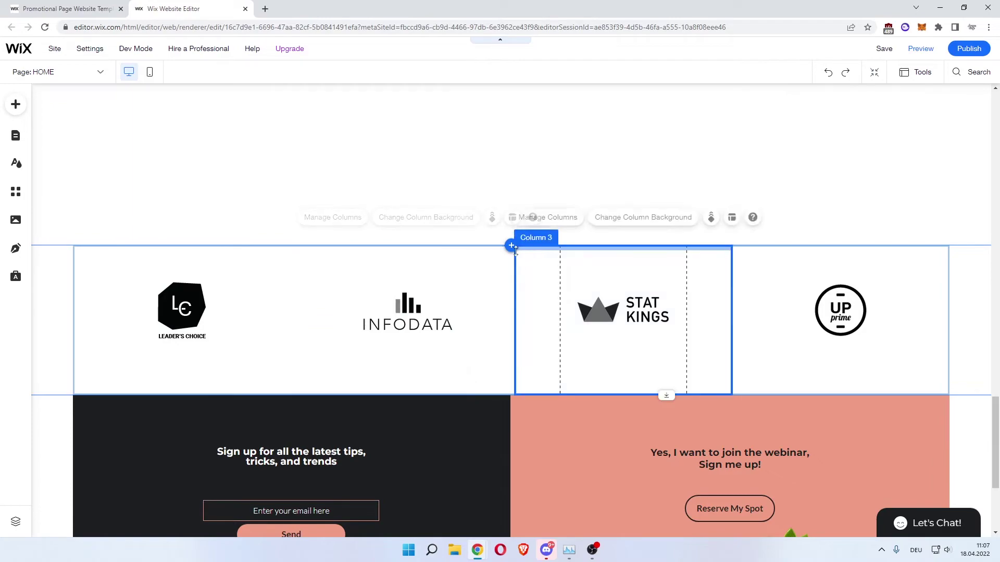
left_click(63, 253)
left_click(304, 253)
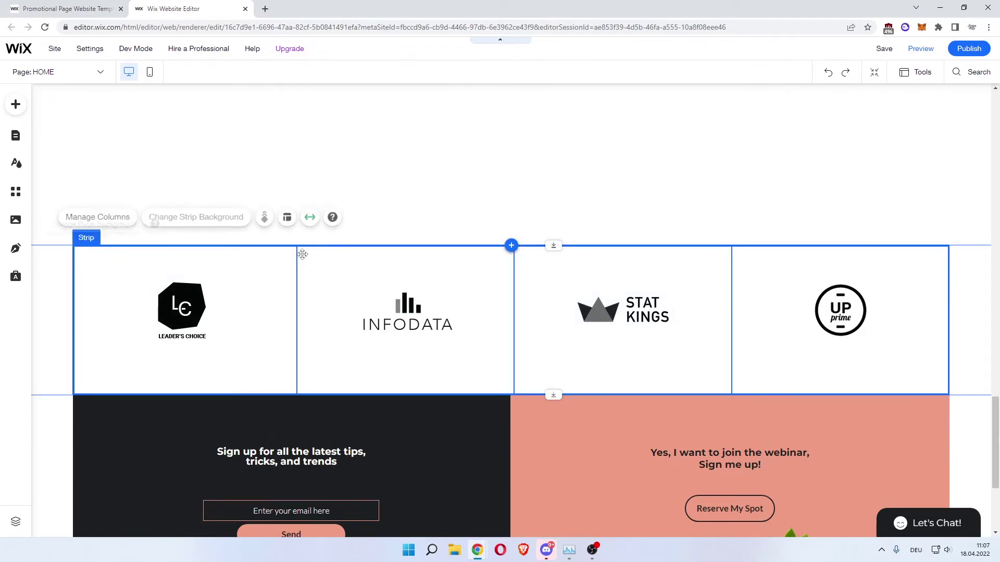
left_click_drag(314, 247, 333, 48)
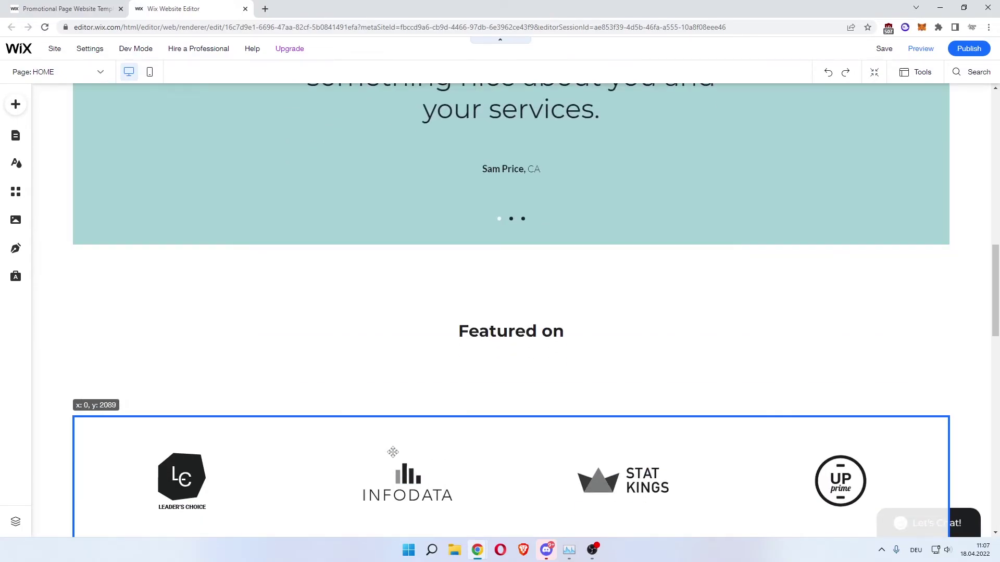
left_click_drag(333, 48, 393, 391)
scroll(338, 281, "down", 5)
scroll(375, 281, "down", 5)
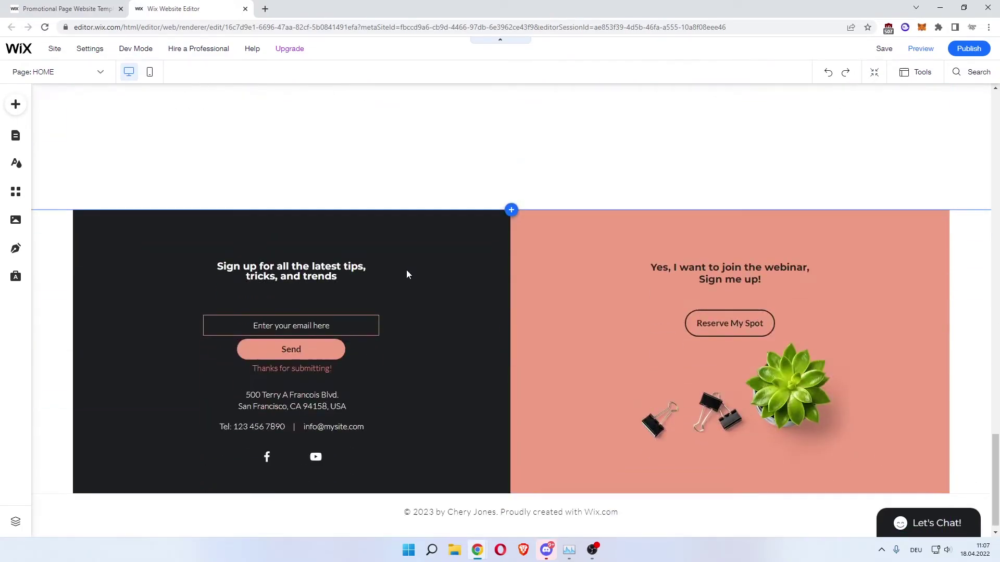
Move the signup strip beneath the logos and pull the footer up to close the gap
left_click(446, 229)
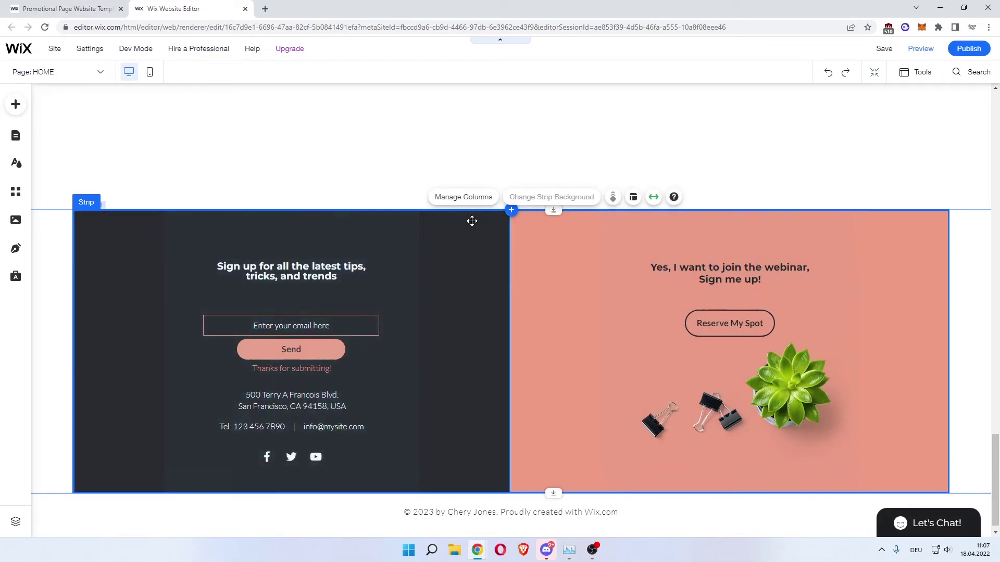
mouse_move(472, 185)
left_mouse_down()
mouse_move(445, 478)
mouse_move(455, 317)
left_mouse_up()
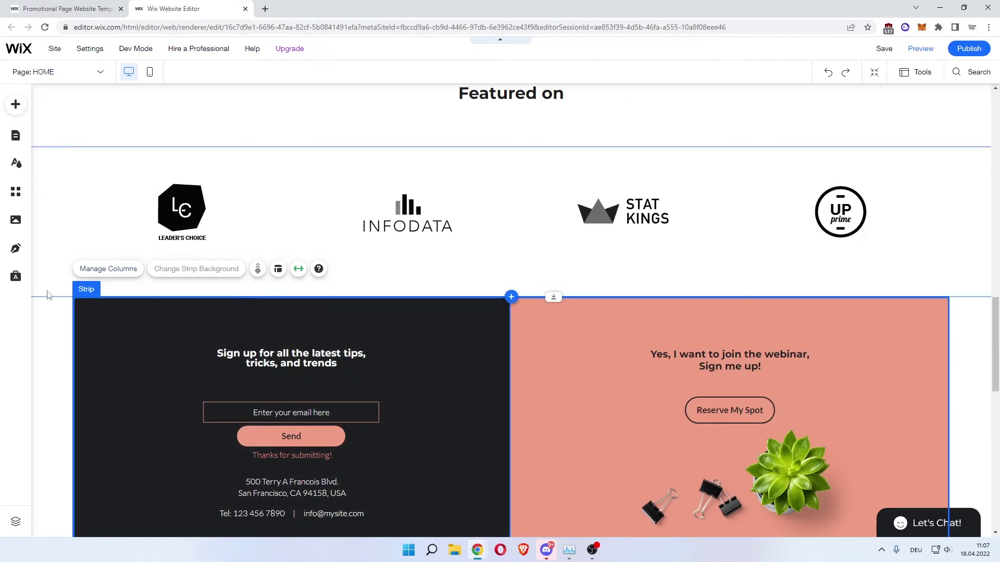
left_click(48, 290)
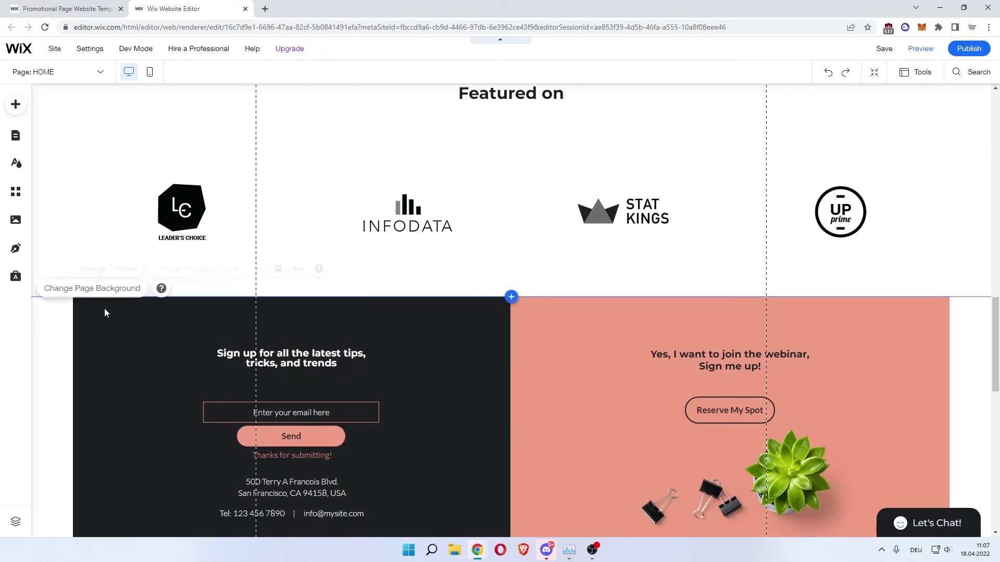
scroll(402, 294, "down", 10)
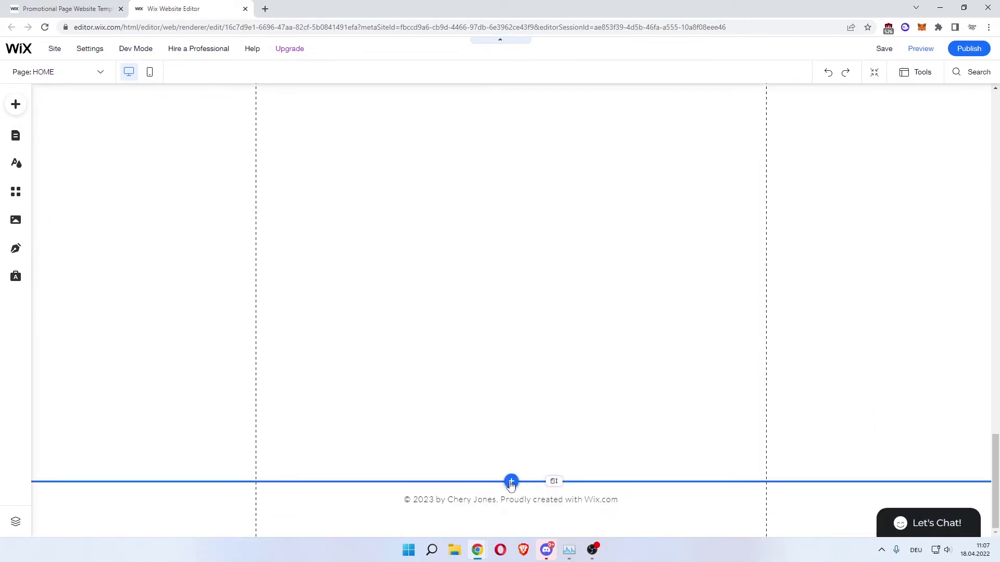
left_click(472, 490)
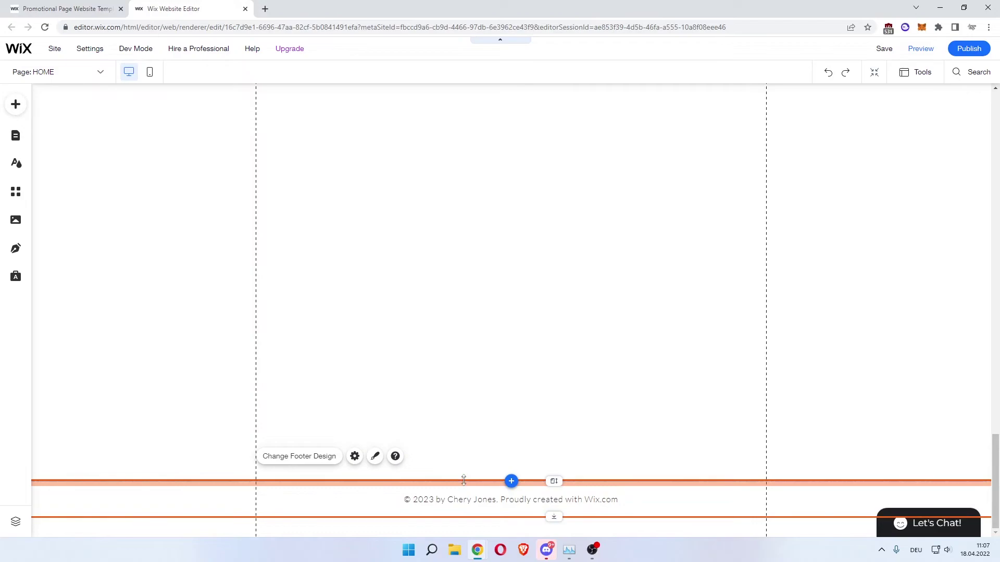
left_click_drag(470, 483, 510, 331)
scroll(521, 323, "up", 5)
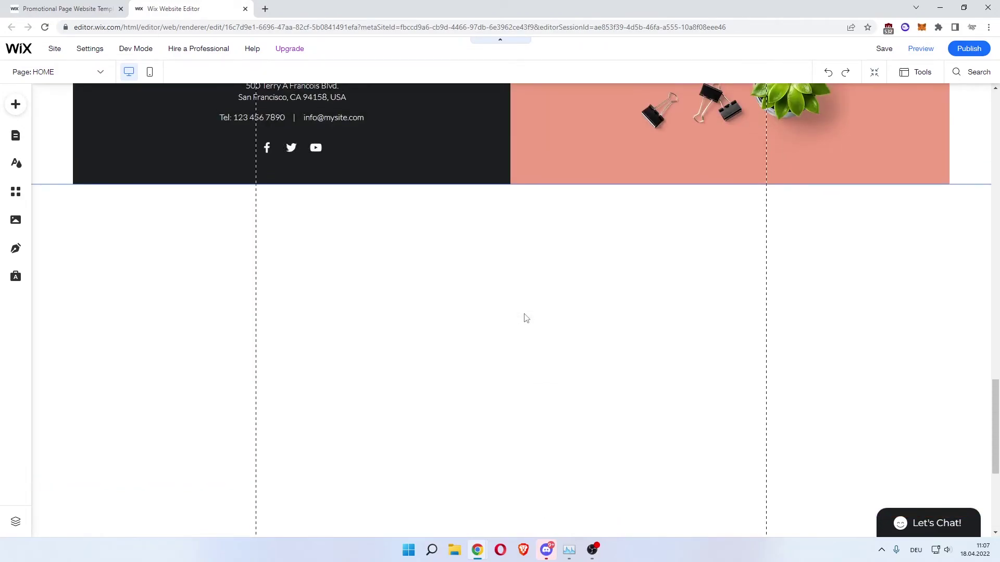
scroll(525, 315, "up", 5)
scroll(524, 314, "up", 5)
scroll(526, 302, "up", 5)
scroll(528, 288, "up", 1)
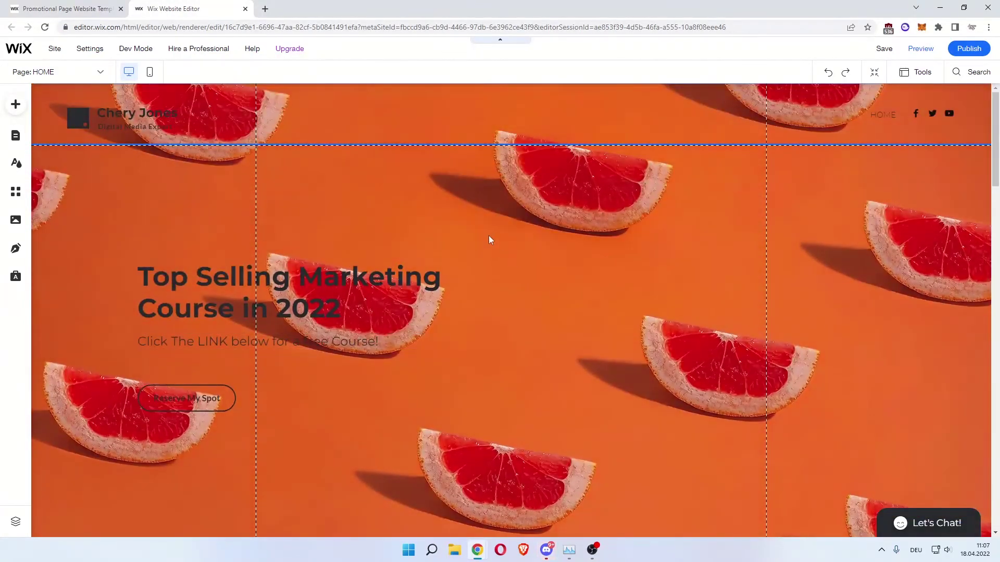
Save the site, replacing the default my-site domain ending with landing-page
left_click(883, 49)
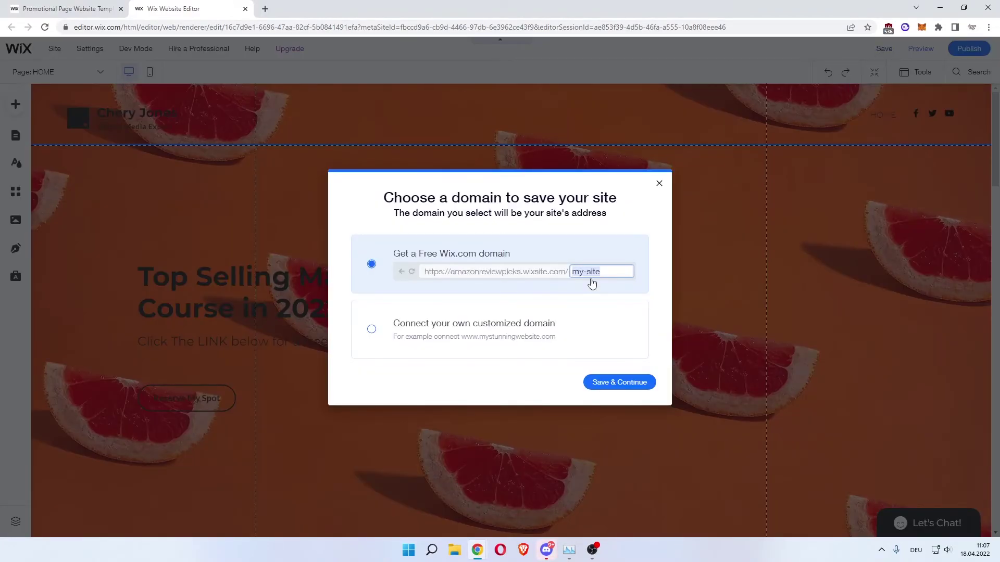
key("BackSpace")
type("landing-")
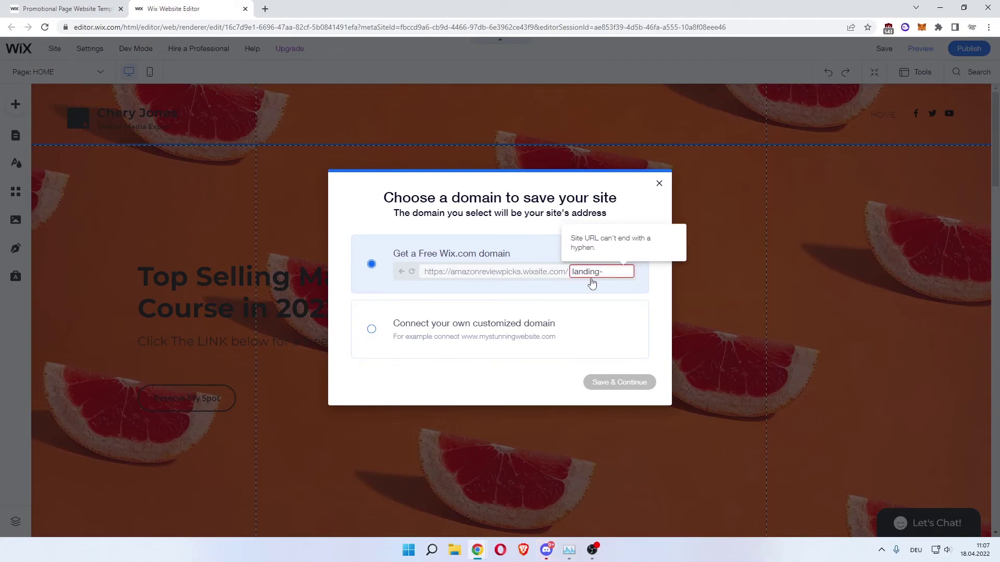
type("page")
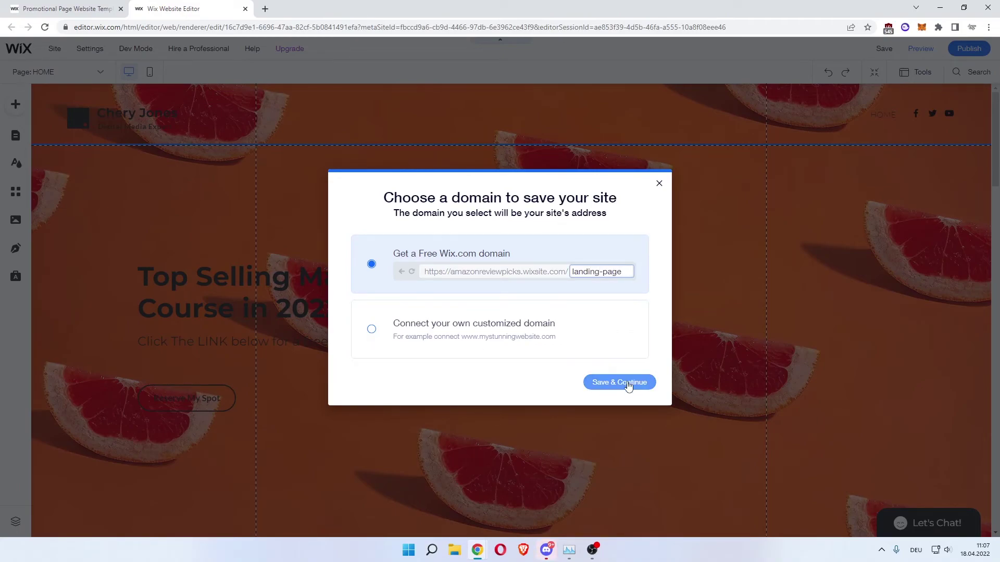
left_click(626, 382)
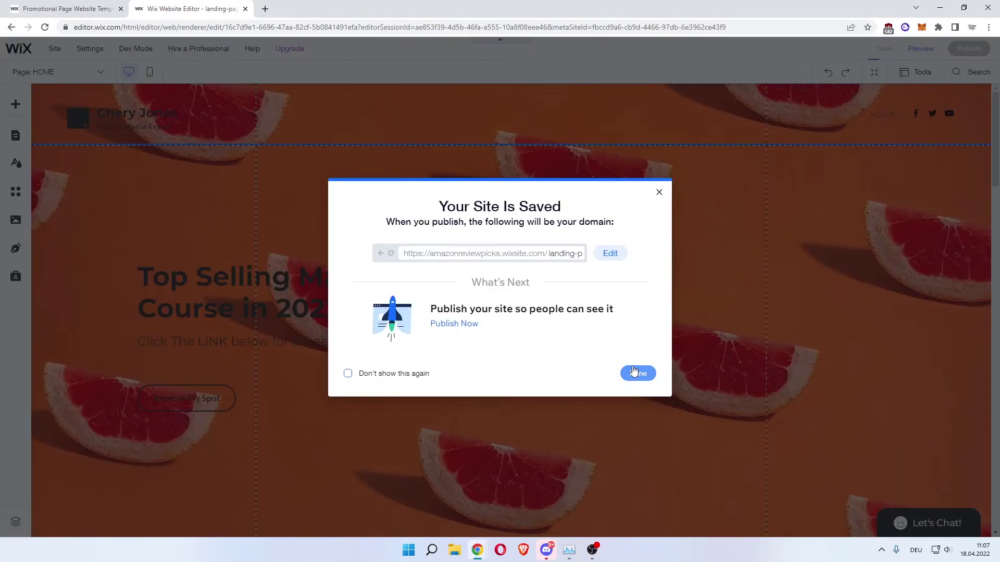
left_click(633, 371)
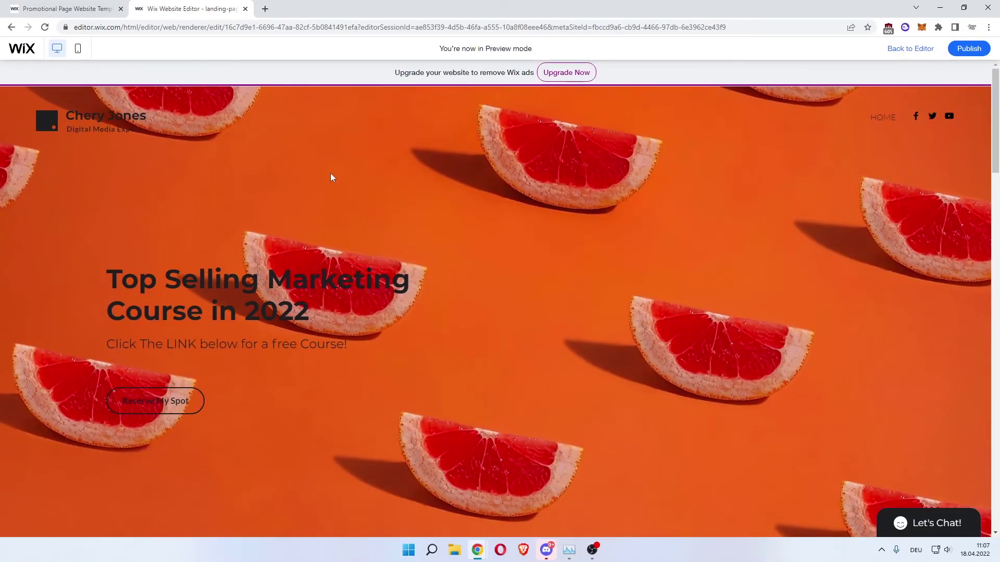
Scroll through the landing page preview, then publish the site live
scroll(451, 218, "down", 2)
scroll(433, 221, "down", 2)
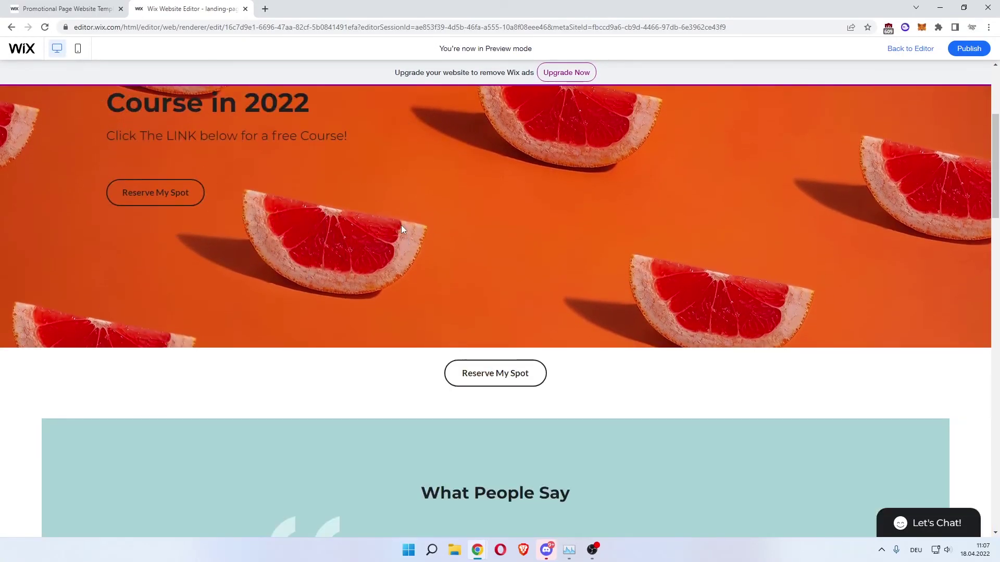
scroll(401, 225, "down", 6)
scroll(401, 225, "down", 4)
scroll(401, 225, "down", 6)
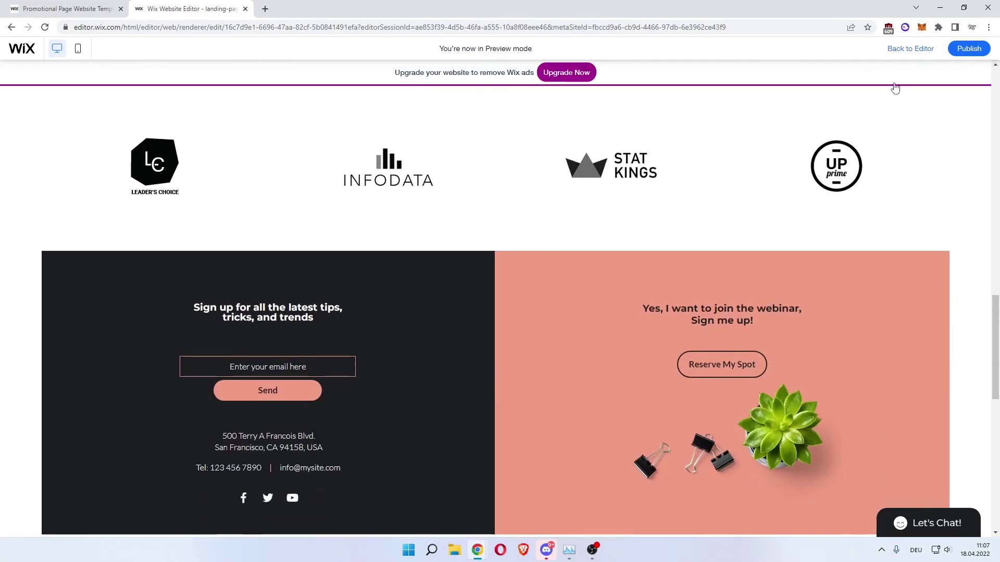
left_click(968, 49)
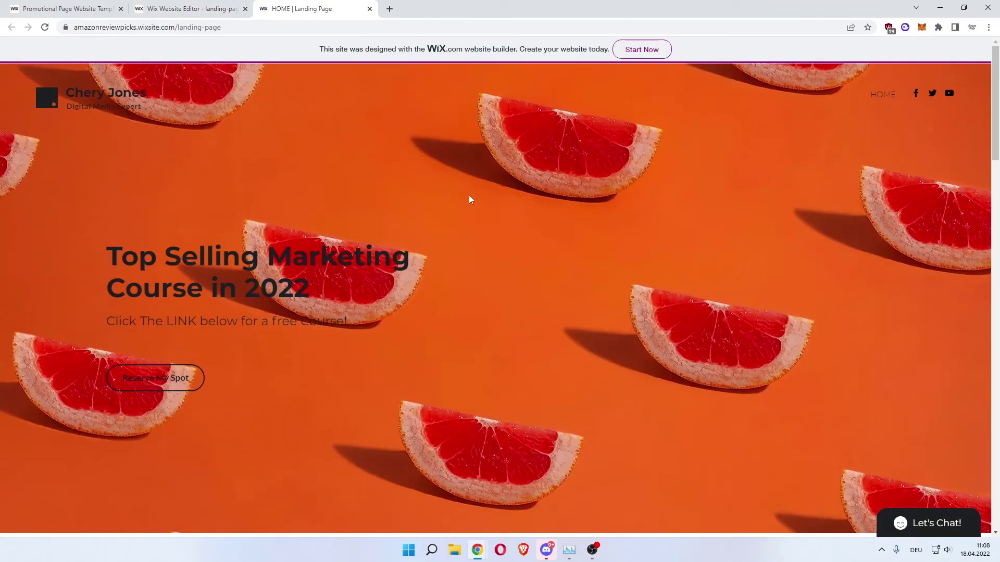
scroll(470, 199, "down", 4)
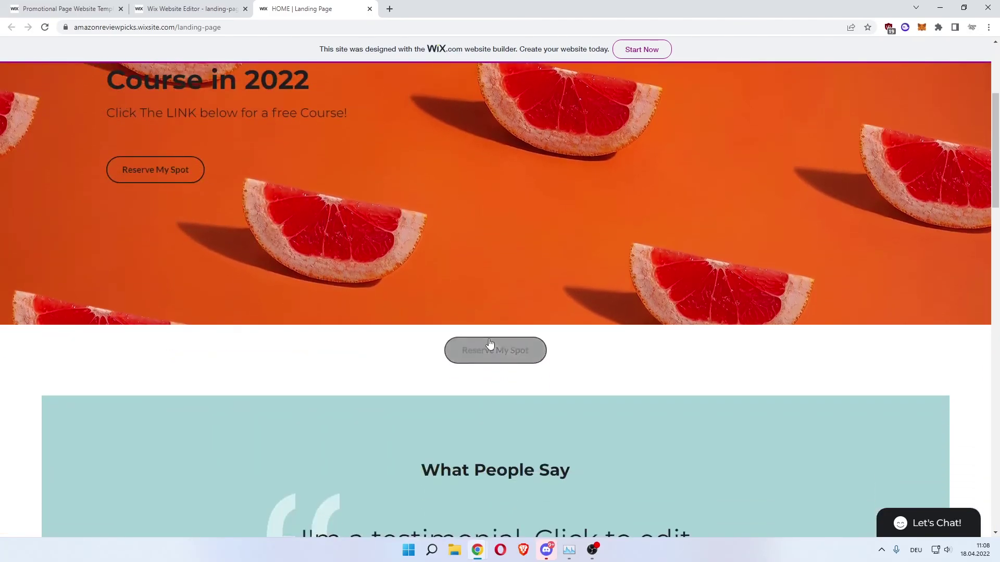
scroll(395, 244, "down", 5)
scroll(438, 260, "down", 6)
scroll(401, 243, "down", 5)
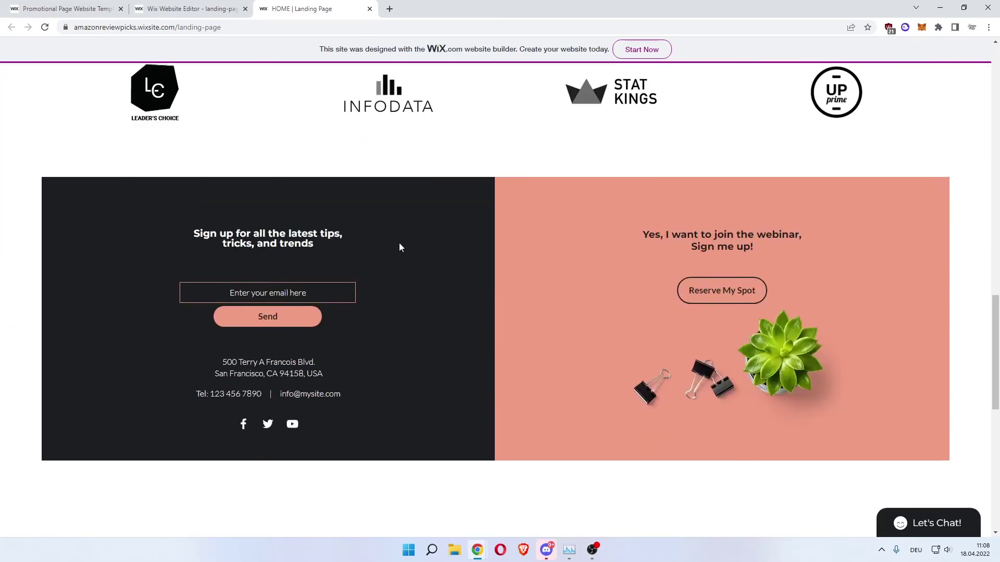
scroll(399, 245, "up", 6)
scroll(420, 305, "up", 5)
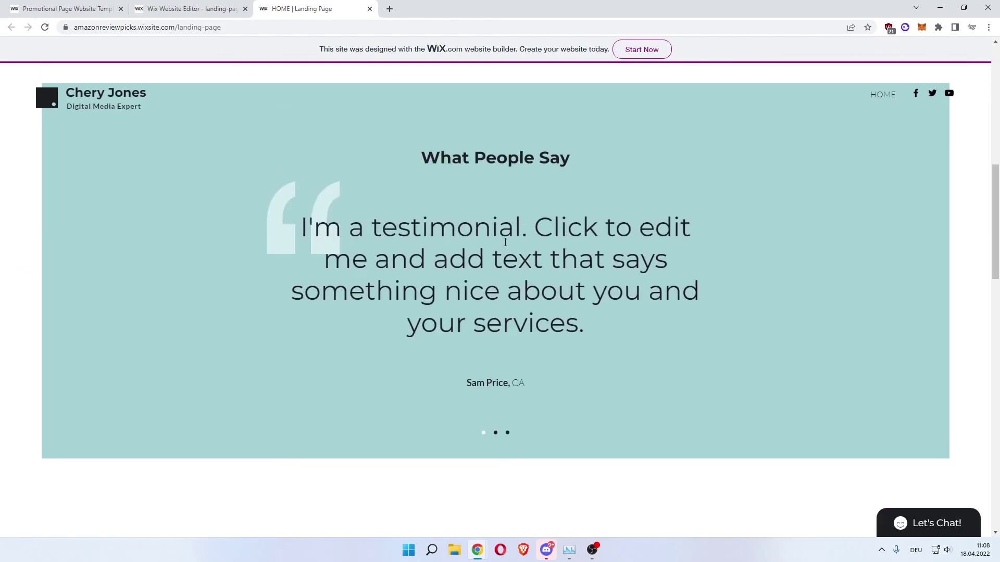
scroll(496, 240, "up", 3)
scroll(401, 257, "up", 8)
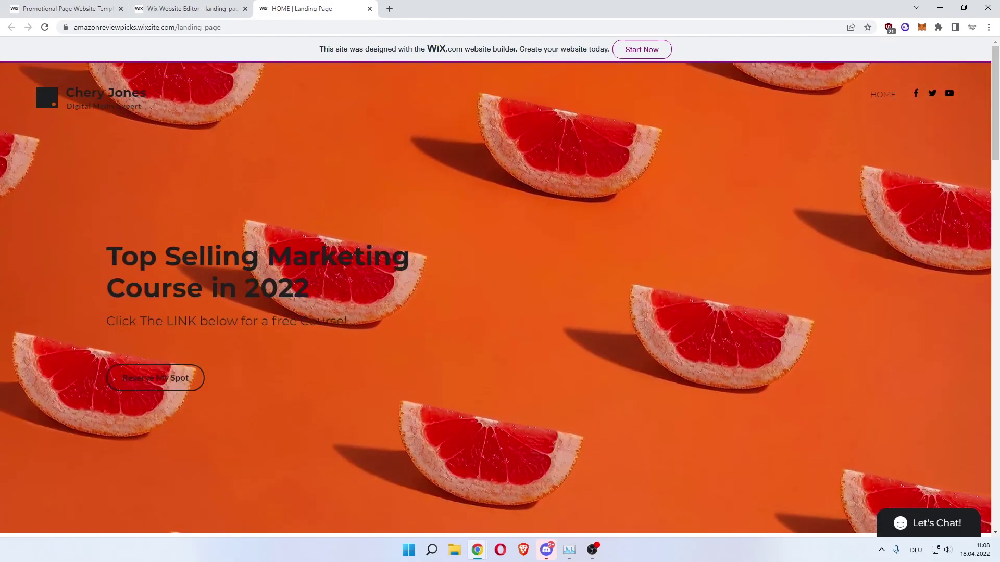
left_click_drag(111, 261, 315, 294)
left_click(167, 318)
left_click_drag(184, 324, 246, 324)
left_click(331, 330)
scroll(352, 338, "down", 1)
left_click(930, 523)
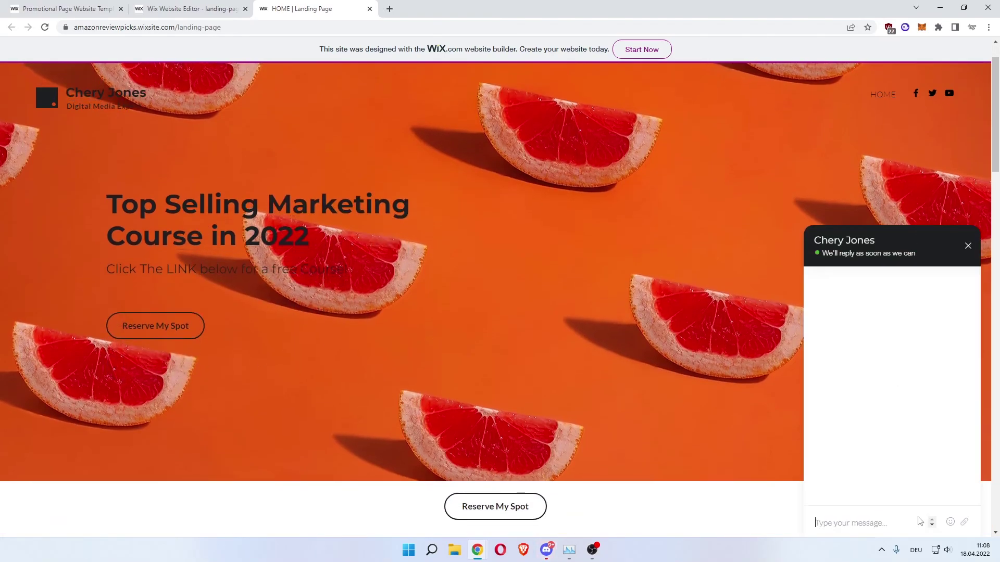
left_click(967, 245)
scroll(738, 301, "down", 2)
scroll(706, 277, "down", 6)
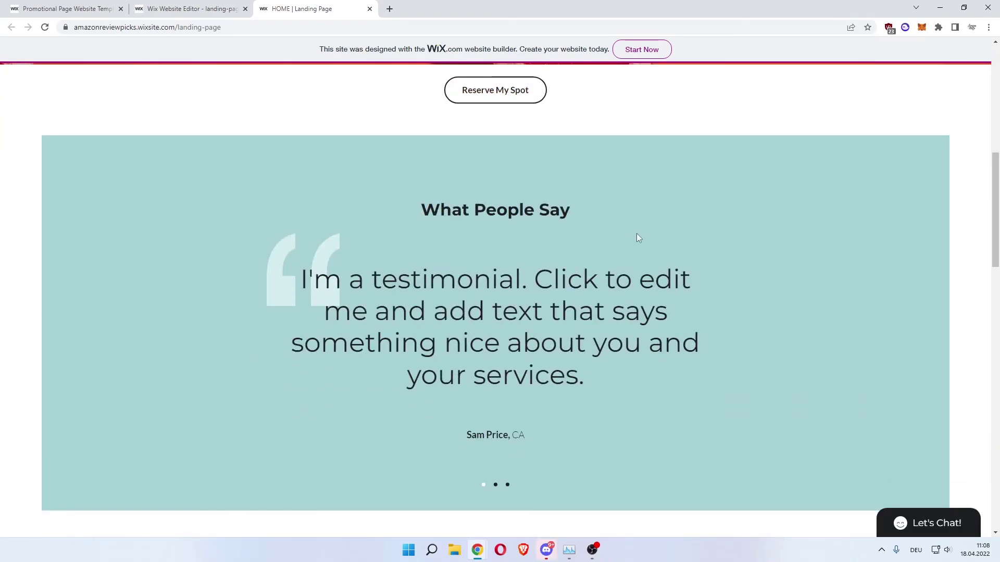